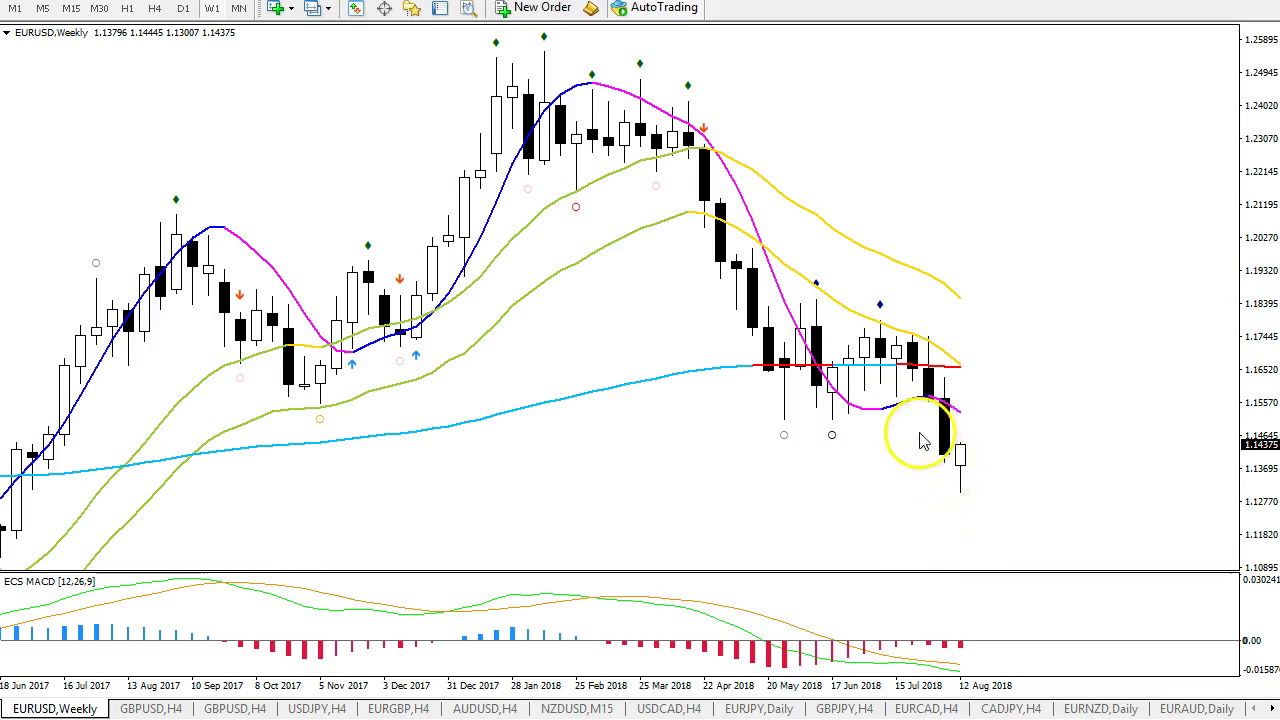
Measure the weekly rally from the late-2016 low to the early-2018 high with a Fibonacci retracement, and delete it.
left_click_drag(906, 686, 912, 690)
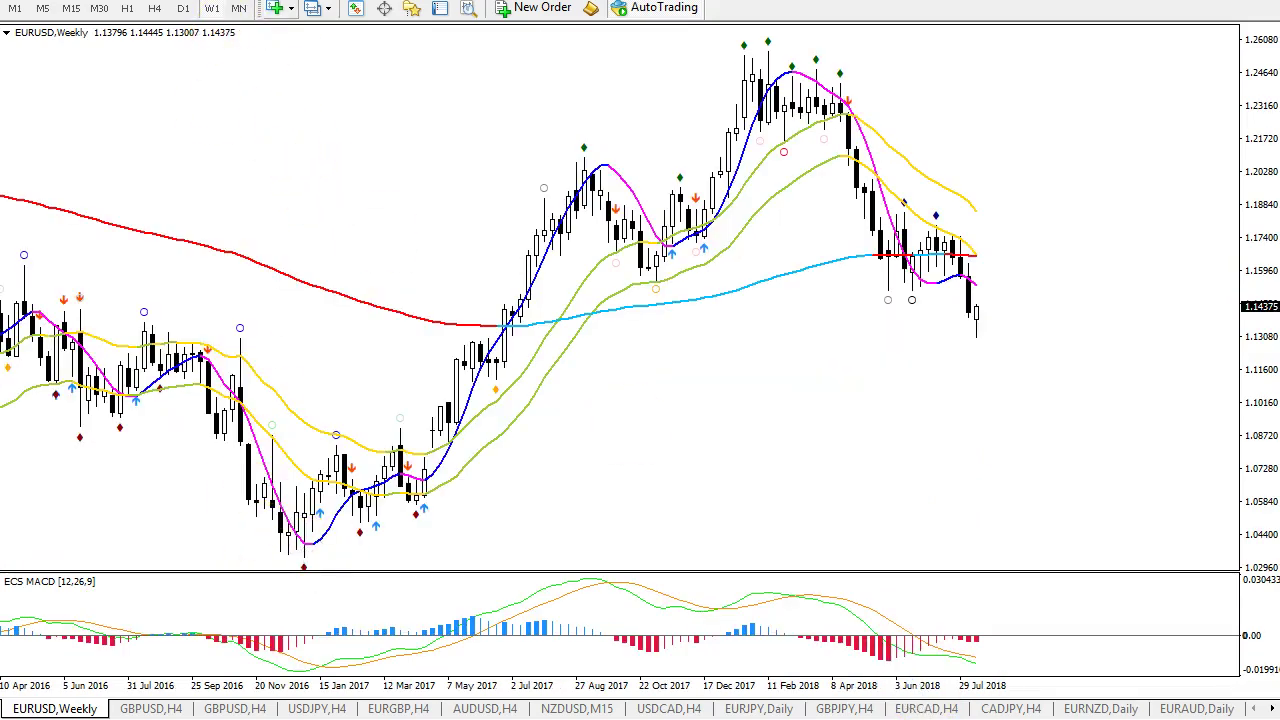
left_click_drag(310, 553, 543, 48)
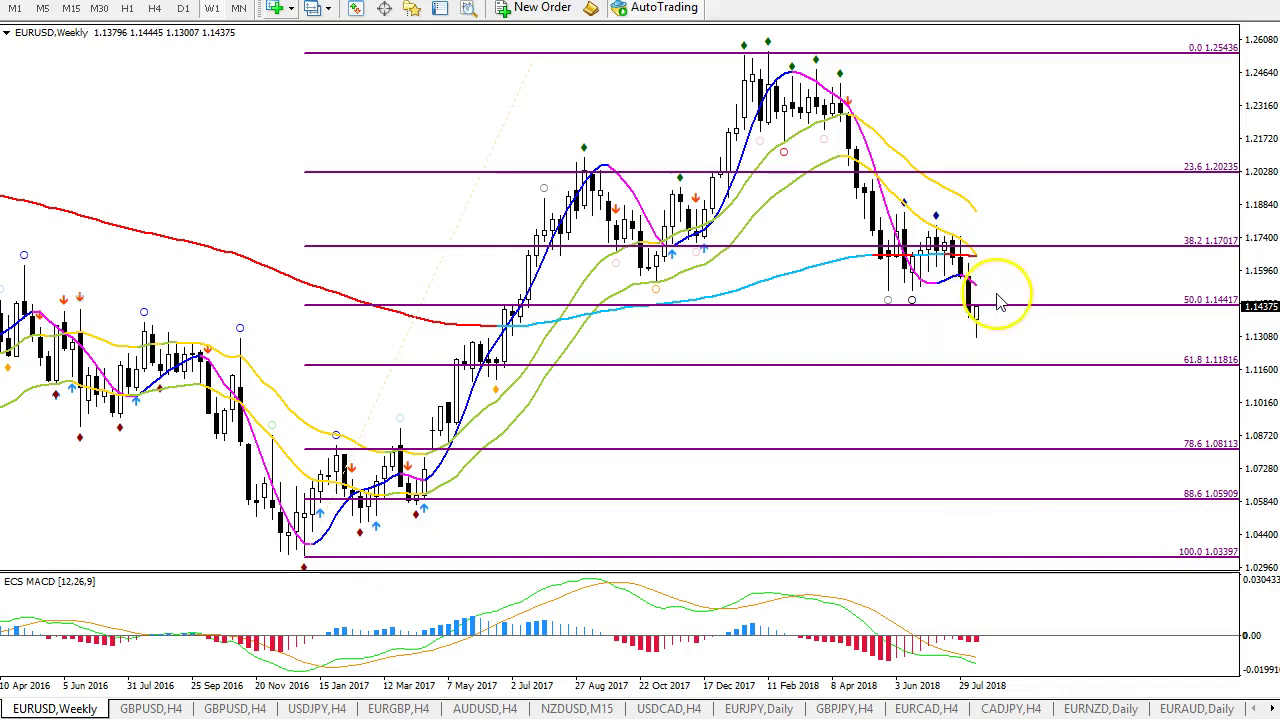
left_click(533, 64)
left_click_drag(533, 64, 537, 67)
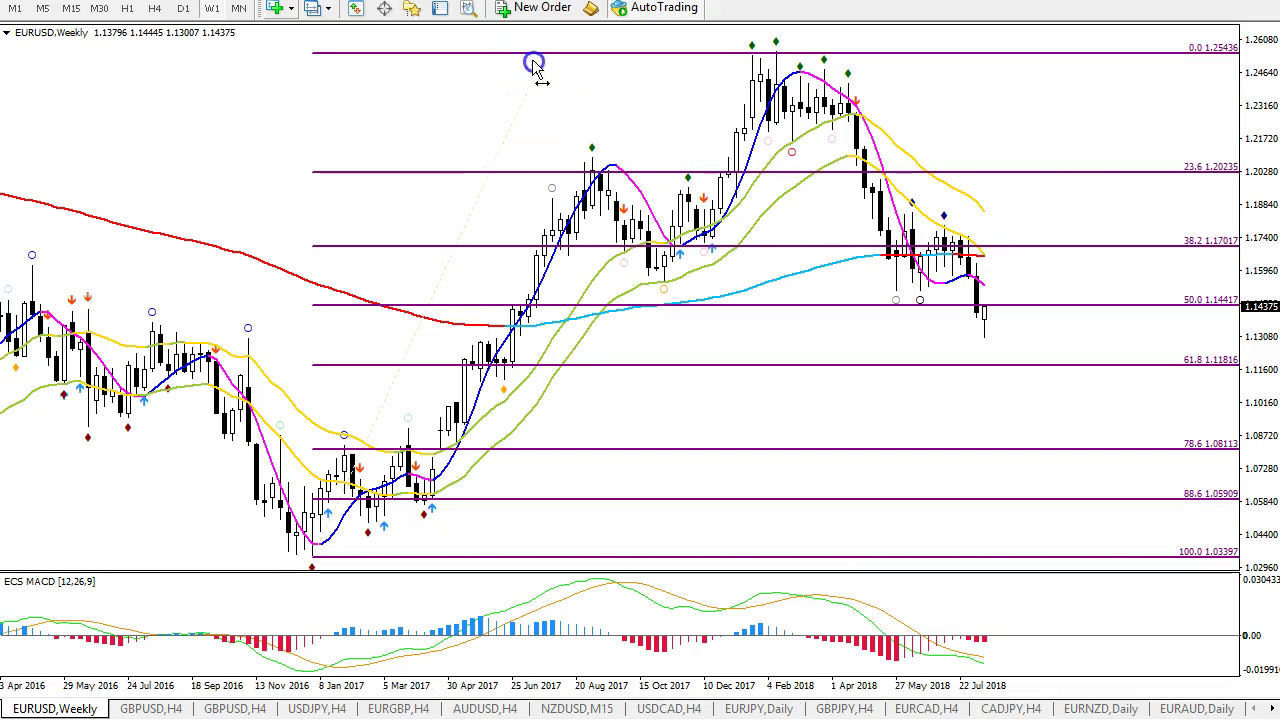
right_click(548, 66)
left_click(588, 126)
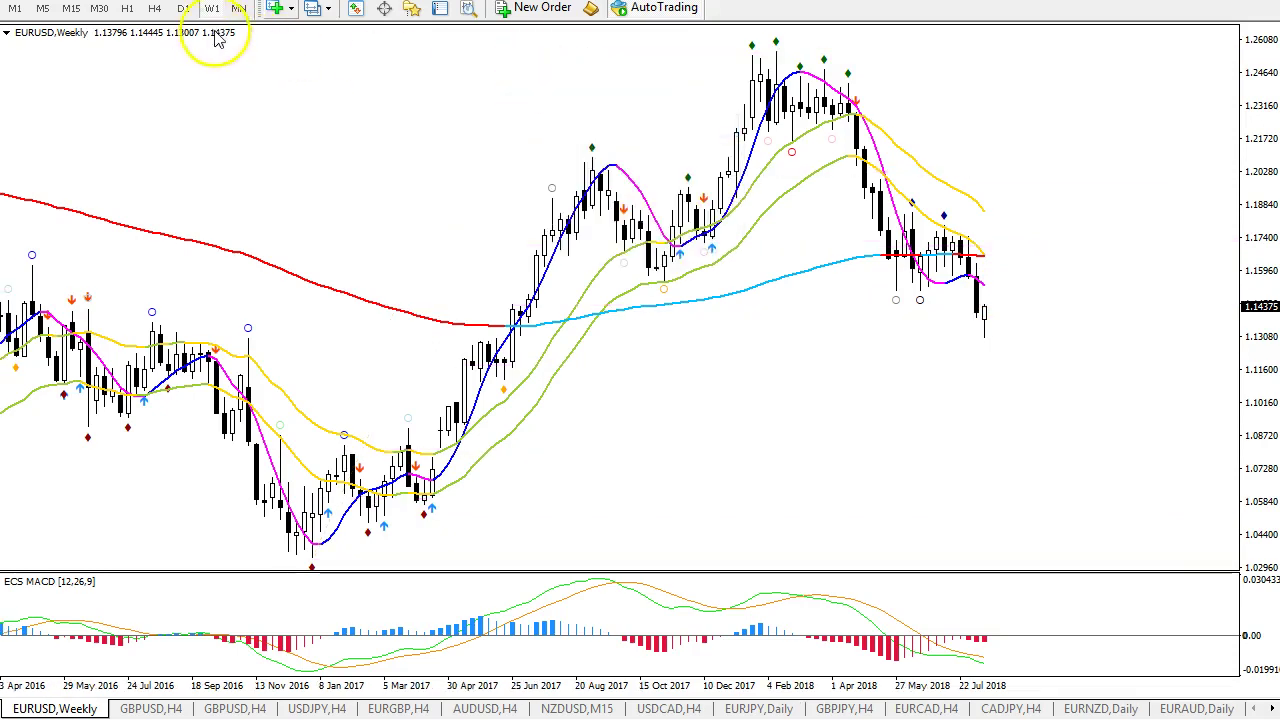
Switch EURUSD to the daily timeframe and draw rising and falling trend lines enclosing the triangular June–August 2018 consolidation.
left_click(183, 8)
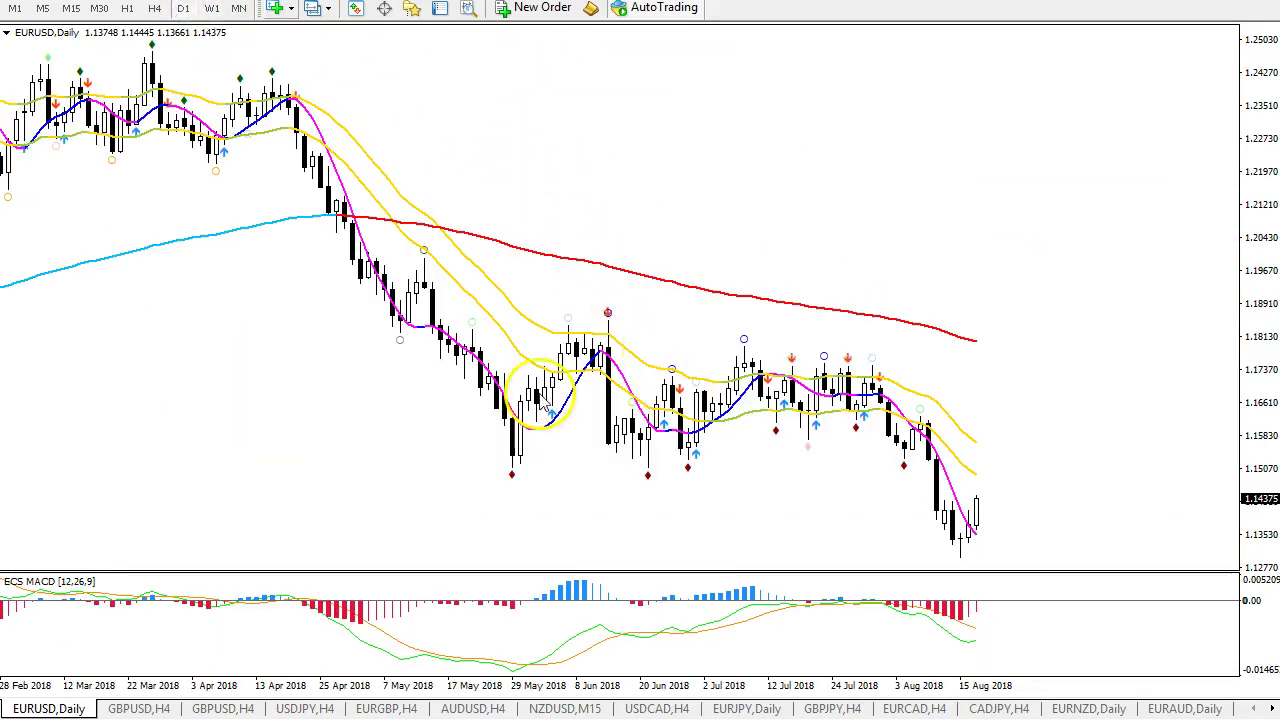
left_click_drag(506, 472, 946, 412)
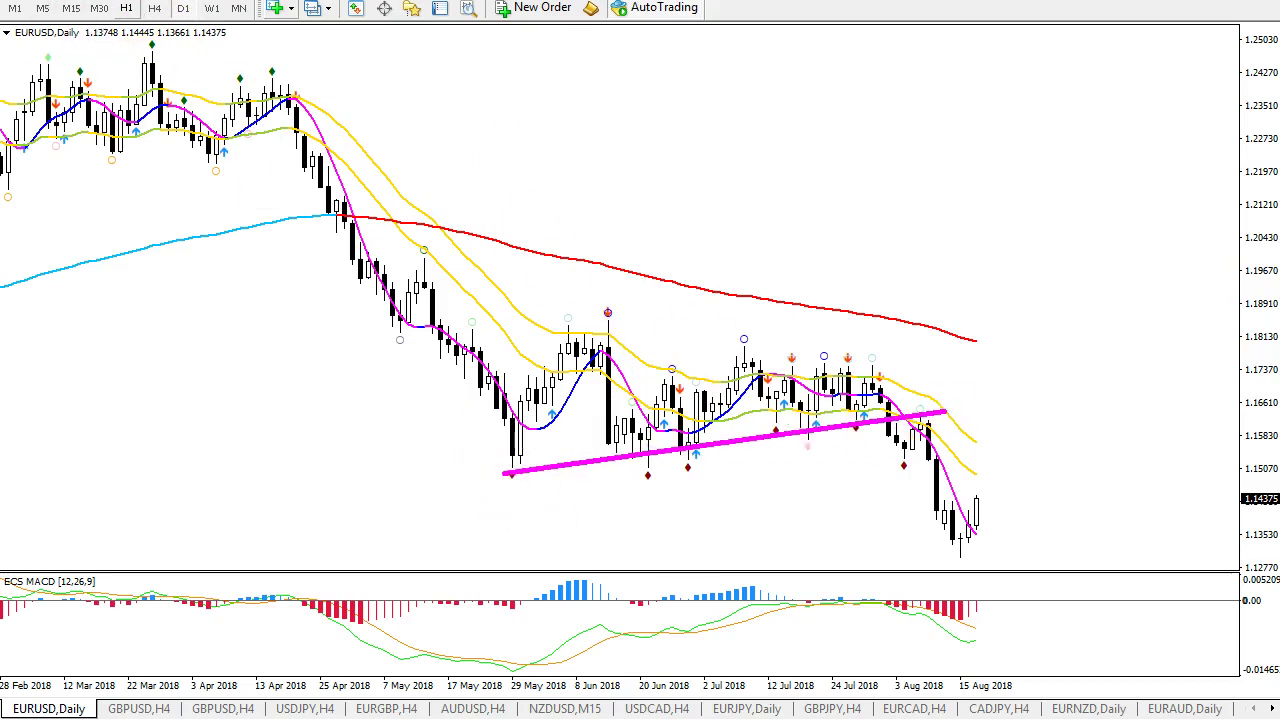
left_click_drag(569, 325, 1002, 385)
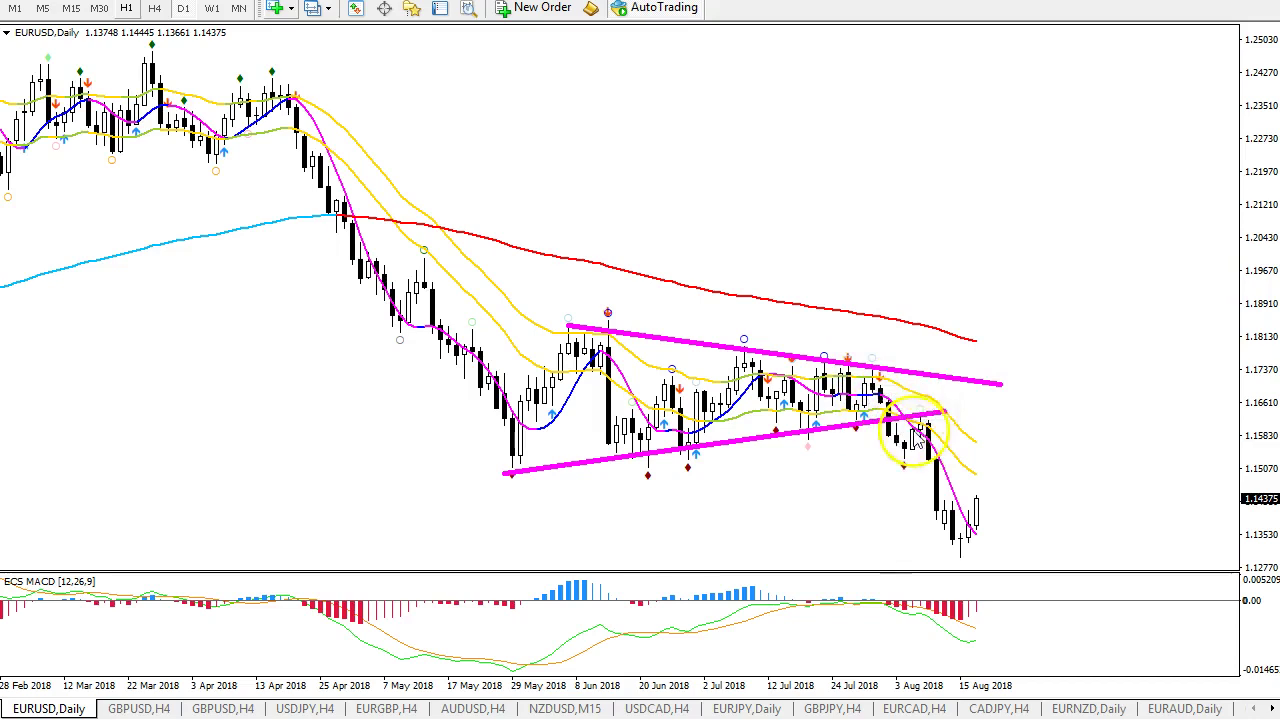
mouse_move(958, 545)
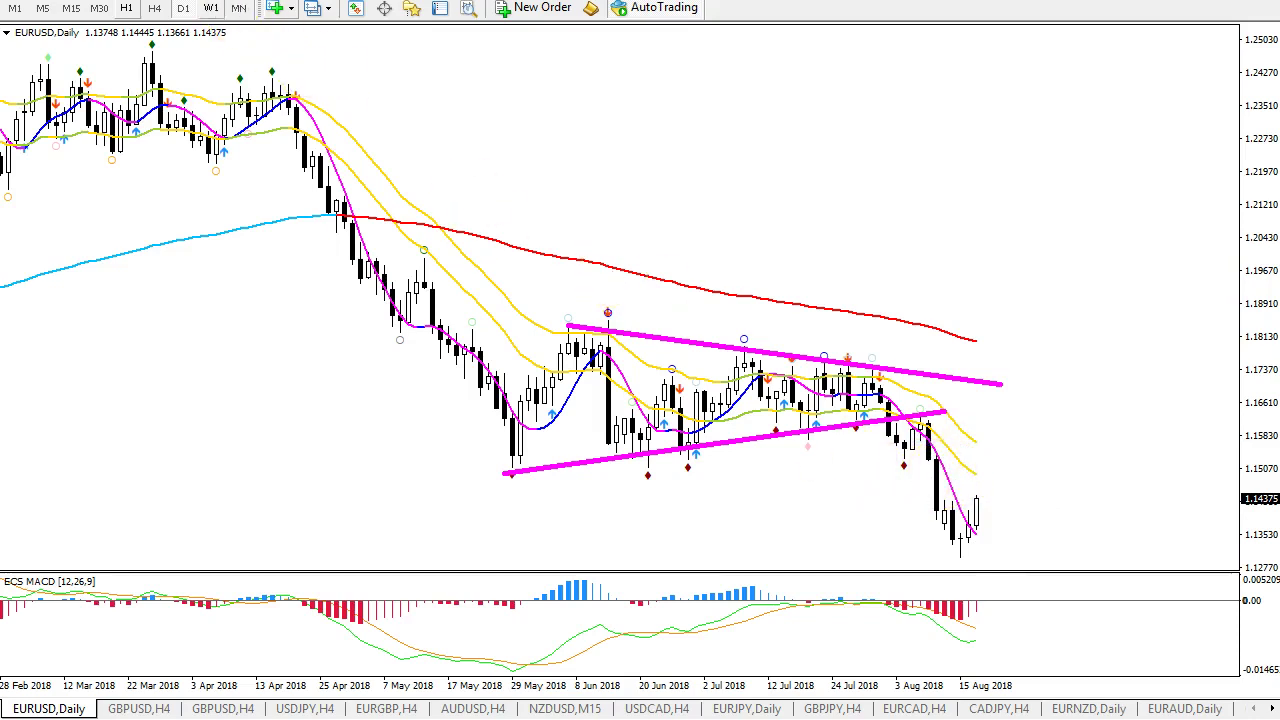
Switch the chart to H4 and inspect the early-August pullback high beneath the triangle's lower trend line with the crosshair.
left_click(155, 8)
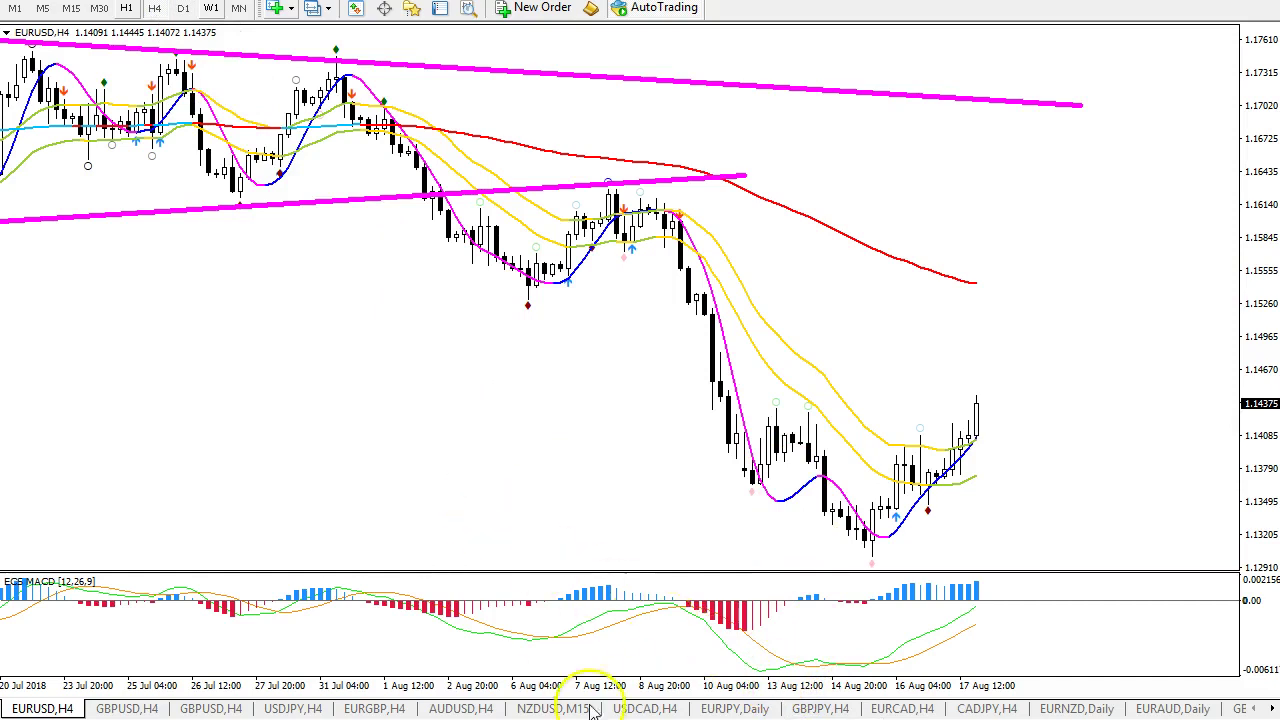
left_click_drag(631, 692, 618, 700)
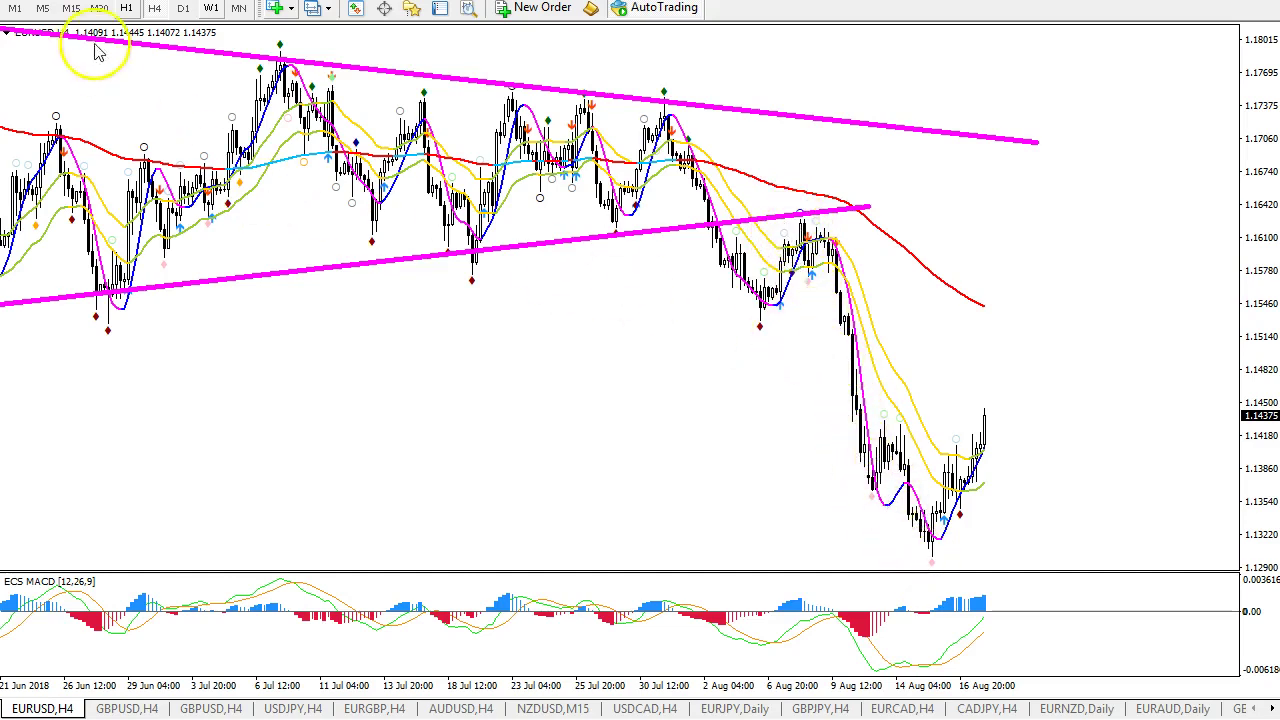
middle_click(150, 150)
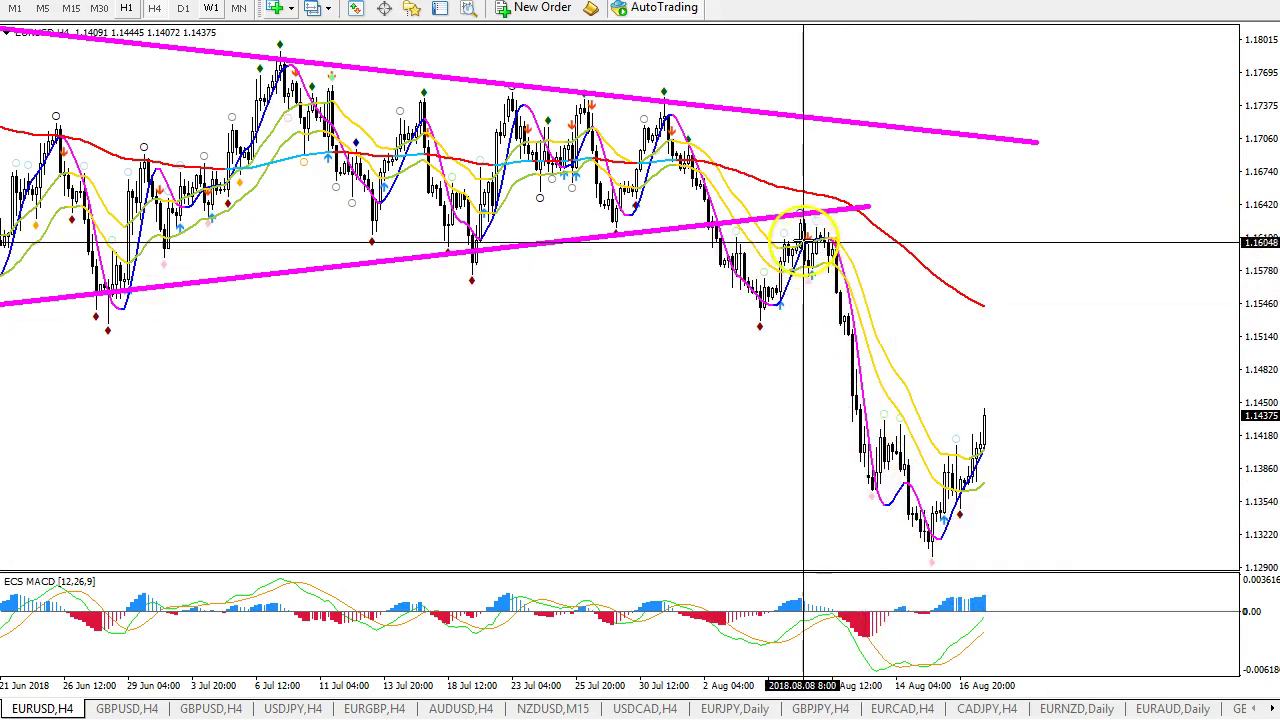
mouse_move(806, 246)
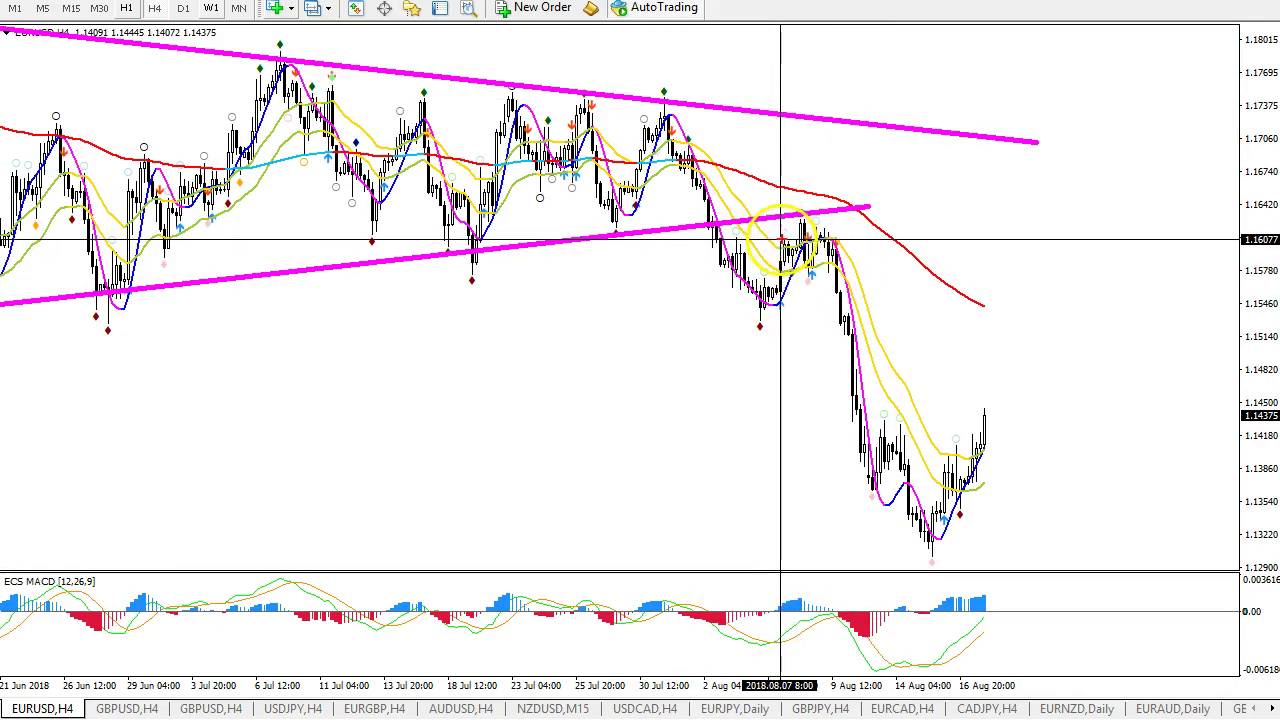
Sketch the August decline's wave path freehand, number the waves 1 to 4, and clear the annotations.
mouse_move(805, 233)
left_mouse_down()
mouse_move(836, 305)
mouse_move(866, 478)
mouse_move(922, 535)
left_mouse_up()
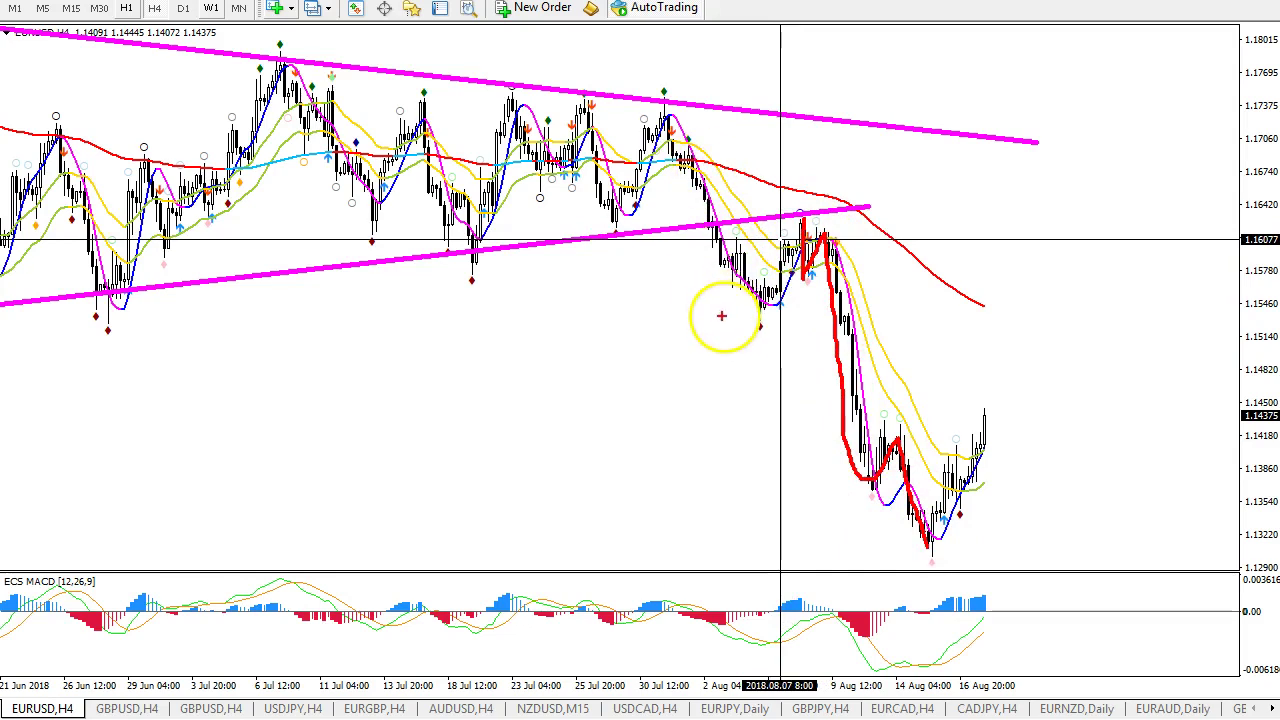
mouse_move(668, 118)
left_mouse_down()
mouse_move(786, 318)
mouse_move(800, 220)
left_mouse_up()
left_click_drag(729, 340, 735, 390)
left_click_drag(815, 140, 855, 190)
mouse_move(975, 568)
left_mouse_down()
mouse_move(1015, 612)
mouse_move(992, 620)
left_mouse_up()
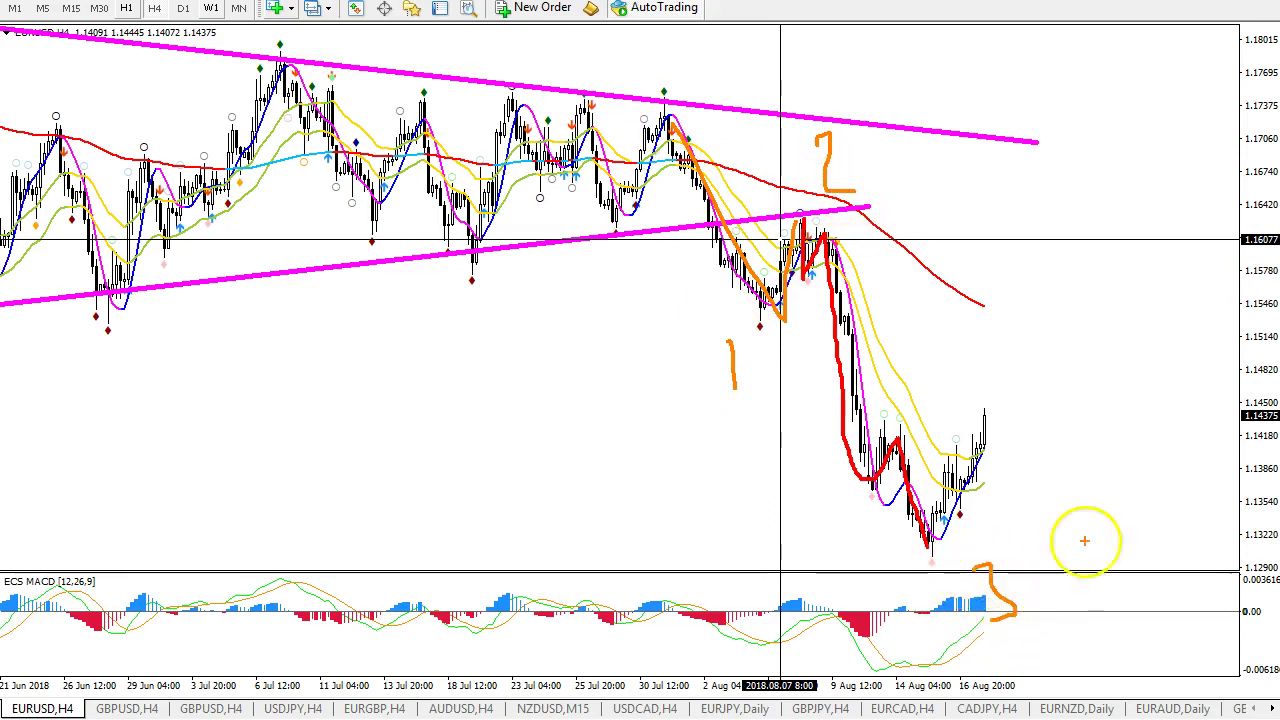
mouse_move(1063, 346)
left_mouse_down()
mouse_move(1115, 368)
mouse_move(1107, 410)
left_mouse_up()
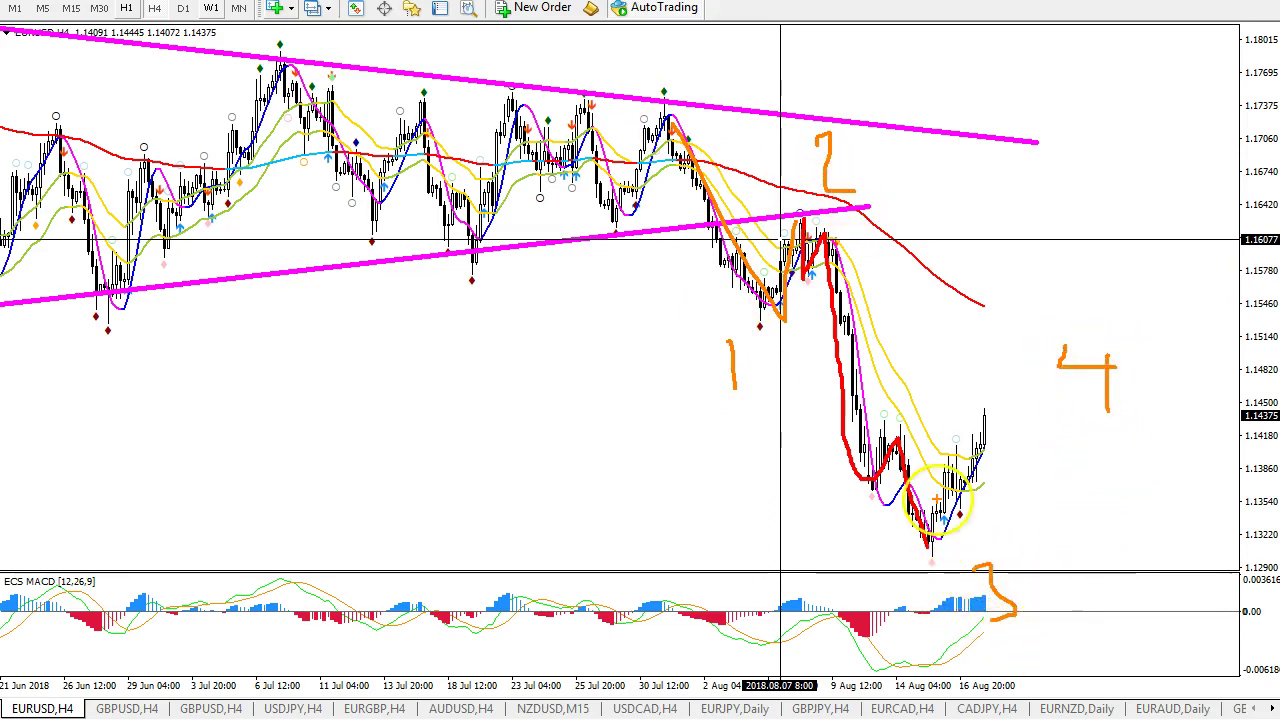
key("Escape")
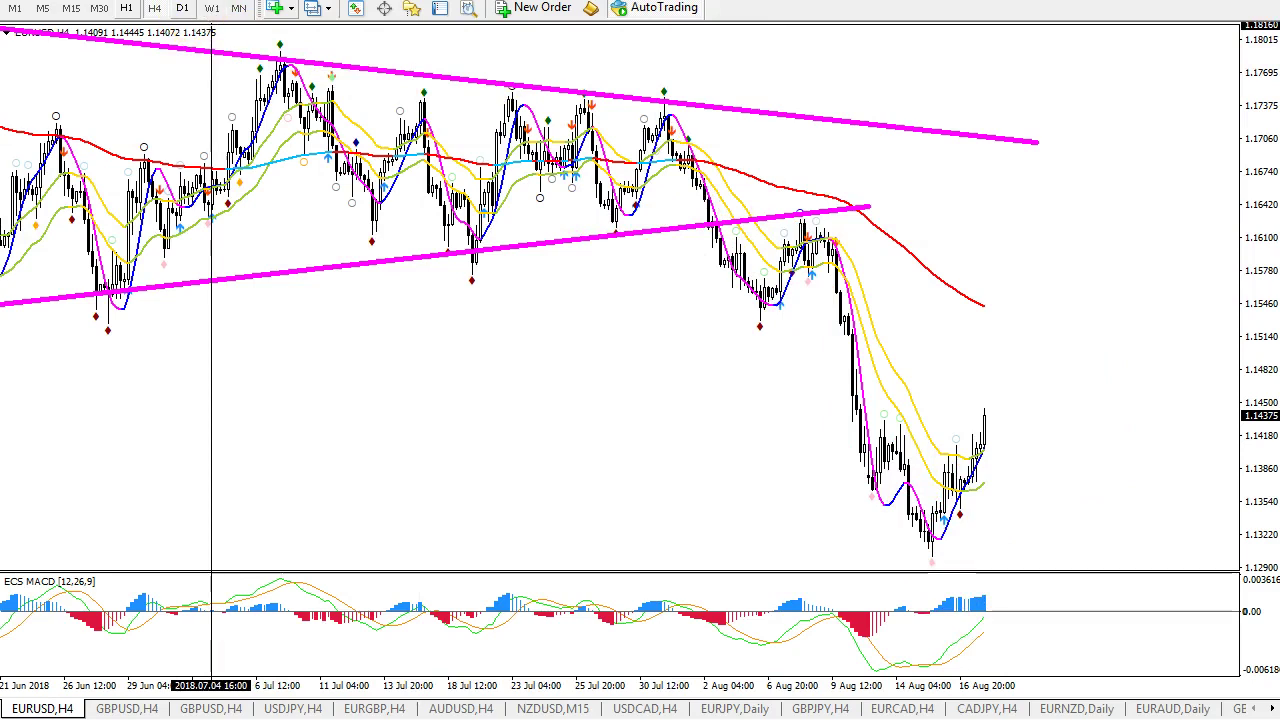
Draw a Fibonacci retracement from the early-August high to the mid-August low, and place horizontal lines near its 61.8 level and the early-August swing low.
mouse_move(800, 190)
left_mouse_down()
mouse_move(930, 495)
mouse_move(937, 562)
mouse_move(933, 551)
left_mouse_up()
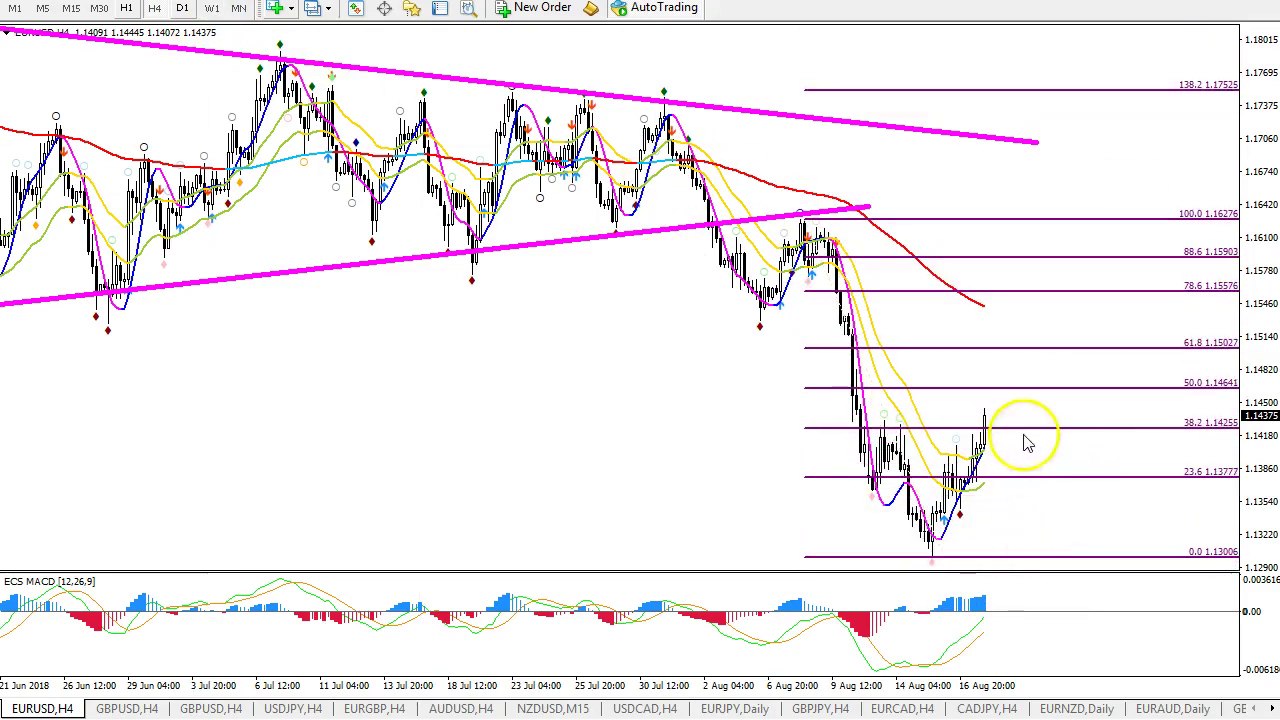
left_click_drag(810, 218, 800, 218)
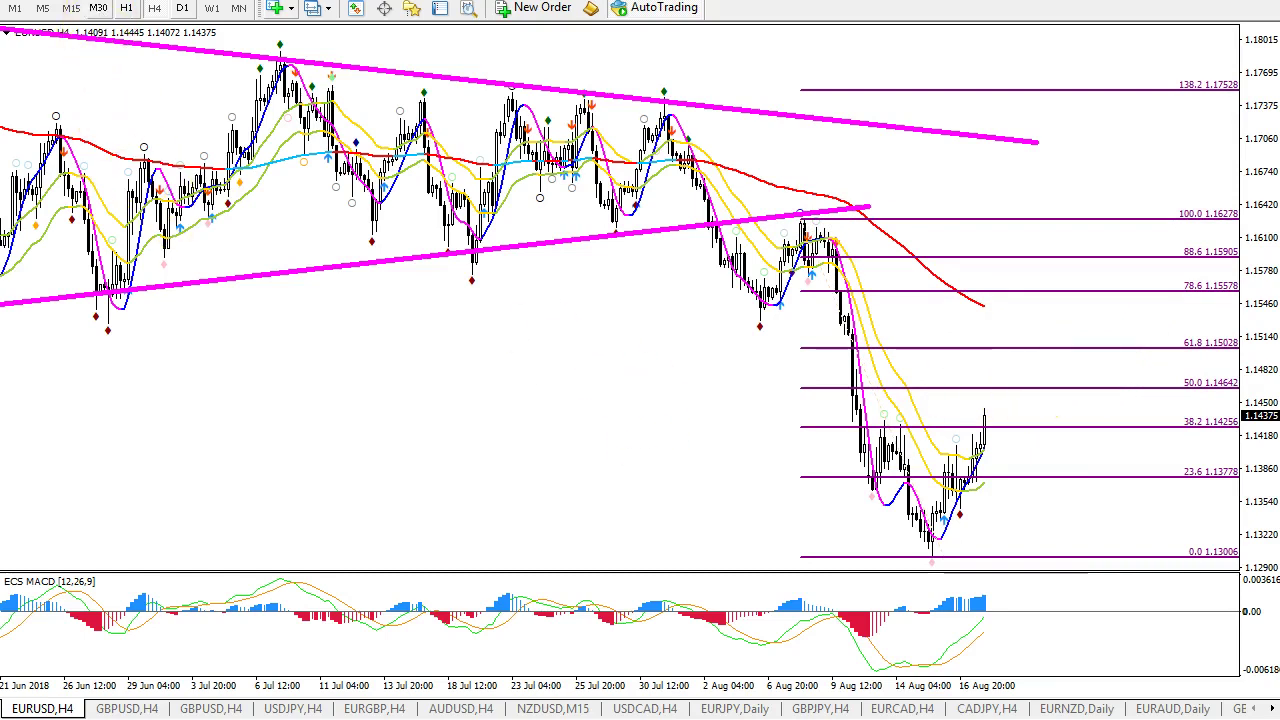
left_click(1013, 350)
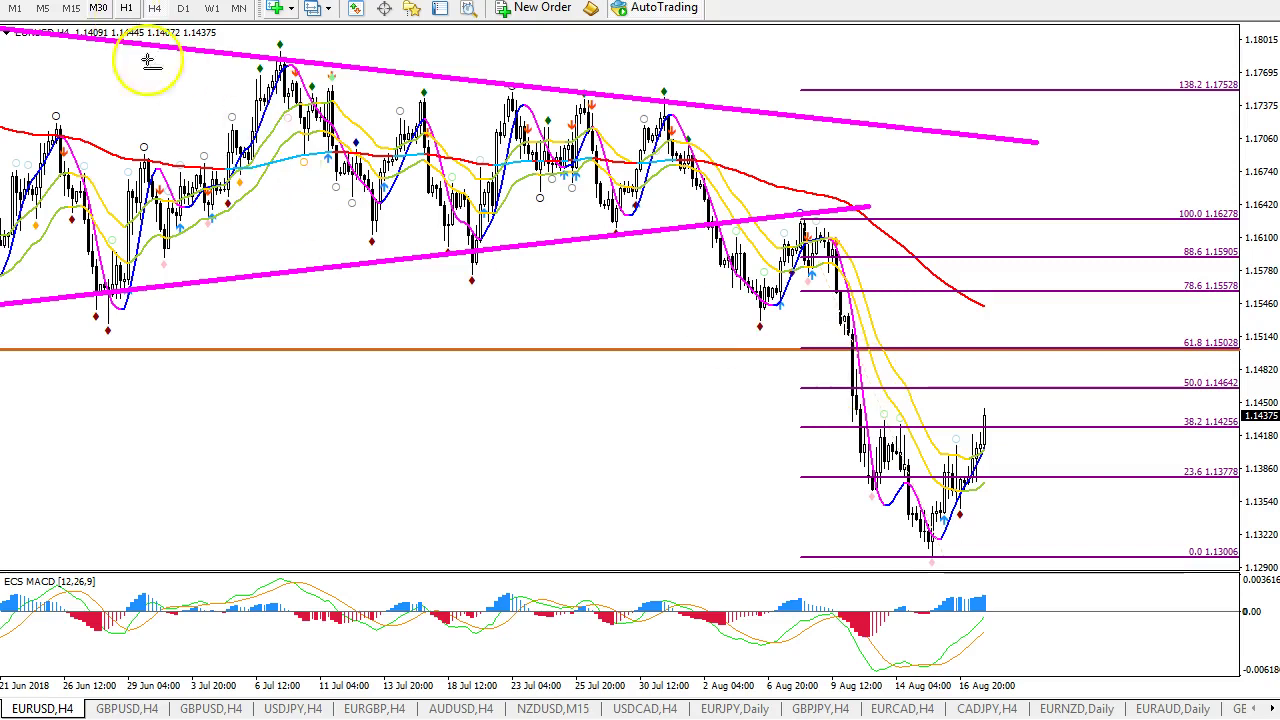
left_click(766, 322)
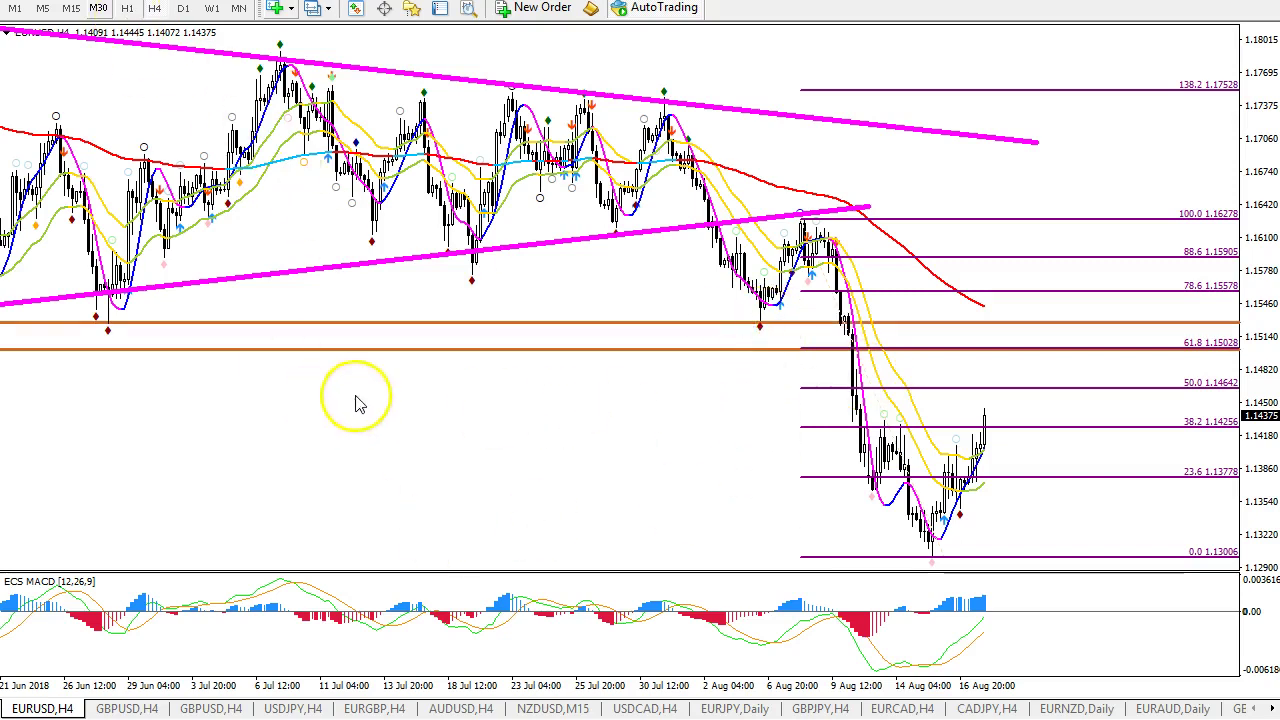
Circle the zone around the two horizontal lines and mark the red moving average's end freehand, and remove the marks.
mouse_move(782, 314)
left_mouse_down()
mouse_move(57, 301)
mouse_move(733, 350)
mouse_move(764, 309)
left_mouse_up()
left_click_drag(998, 297, 980, 318)
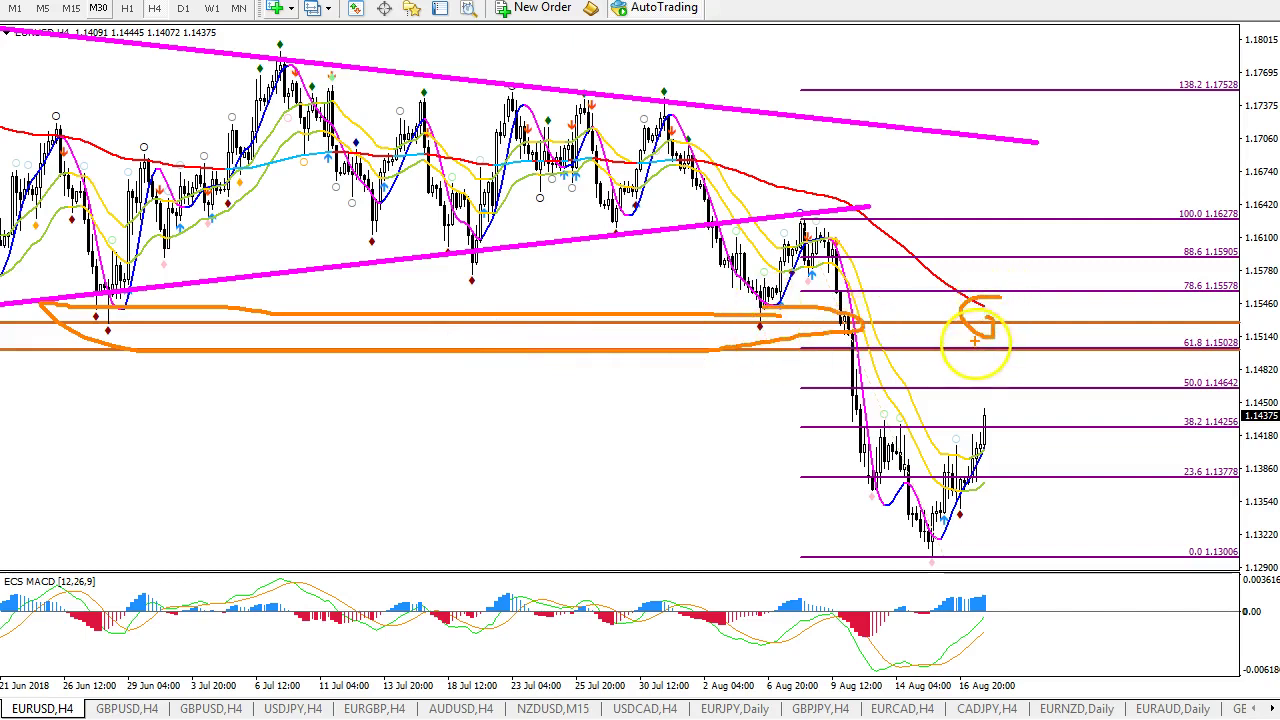
key("ctrl+z")
key("ctrl+z")
key("ctrl+z")
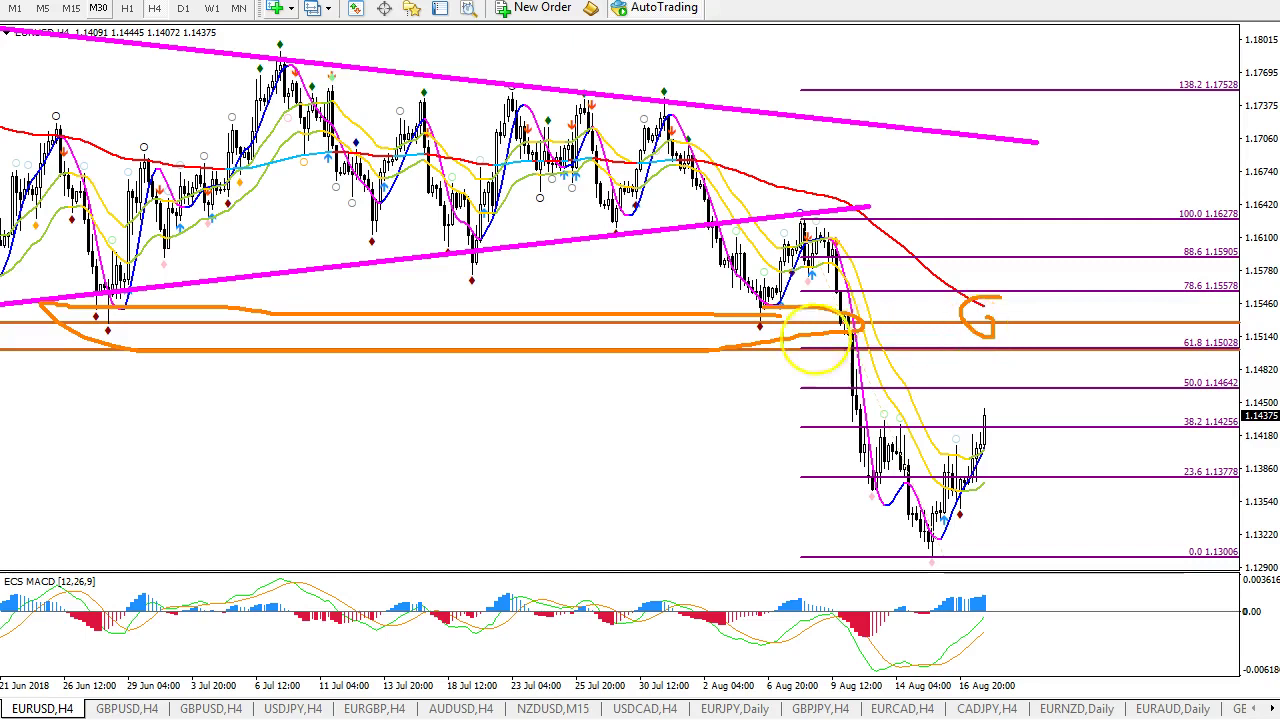
On the daily timeframe, sketch the wave path from the February high to the August low with an upward projection, and clear it.
left_click(183, 8)
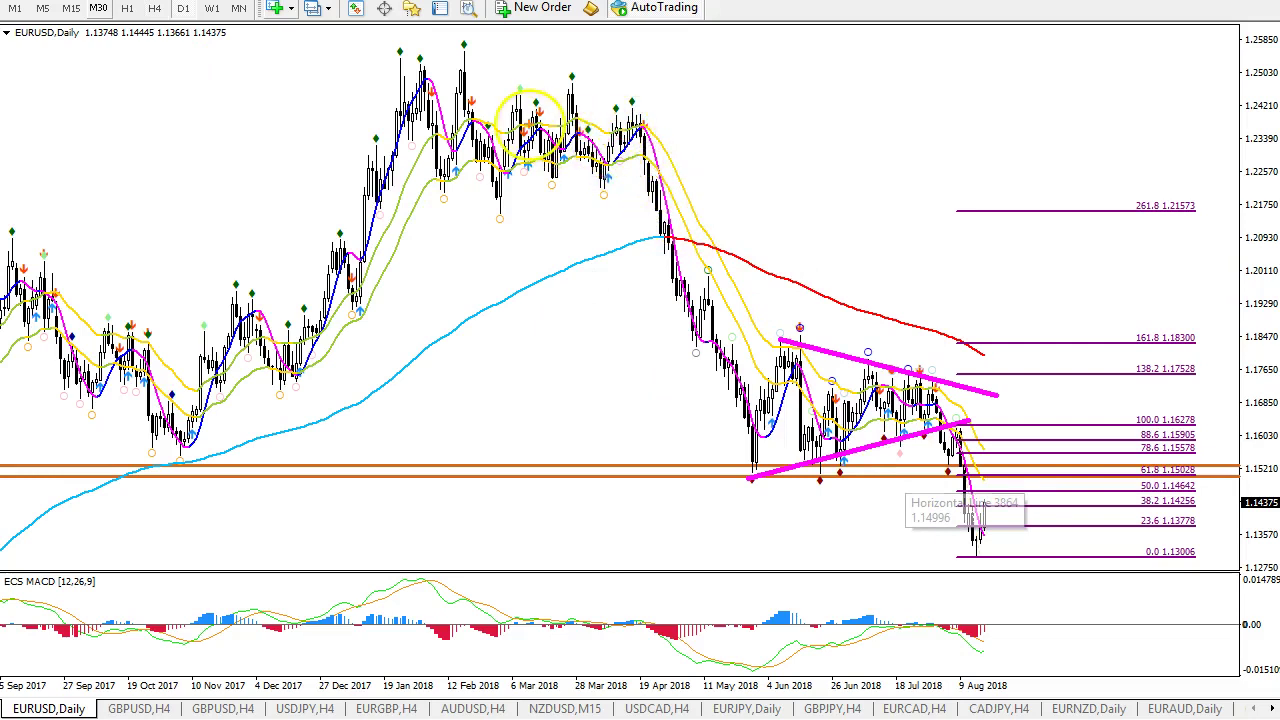
mouse_move(455, 45)
left_mouse_down()
mouse_move(488, 215)
mouse_move(624, 112)
mouse_move(752, 477)
mouse_move(976, 543)
left_mouse_up()
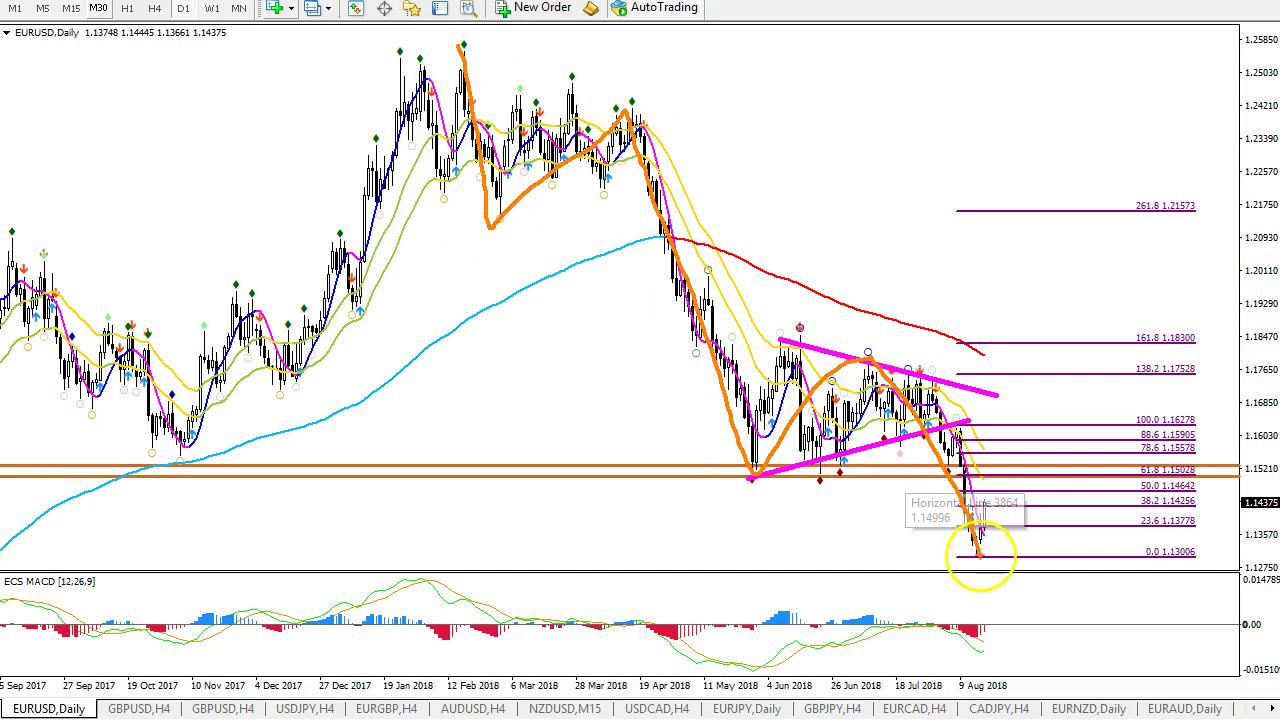
mouse_move(1013, 640)
left_mouse_down()
mouse_move(1060, 645)
mouse_move(1005, 626)
mouse_move(1055, 621)
left_mouse_up()
mouse_move(978, 552)
left_mouse_down()
mouse_move(1062, 470)
mouse_move(1122, 248)
left_mouse_up()
mouse_move(1135, 160)
left_mouse_down()
mouse_move(1140, 185)
mouse_move(1170, 168)
mouse_move(1128, 208)
left_mouse_up()
key("Escape")
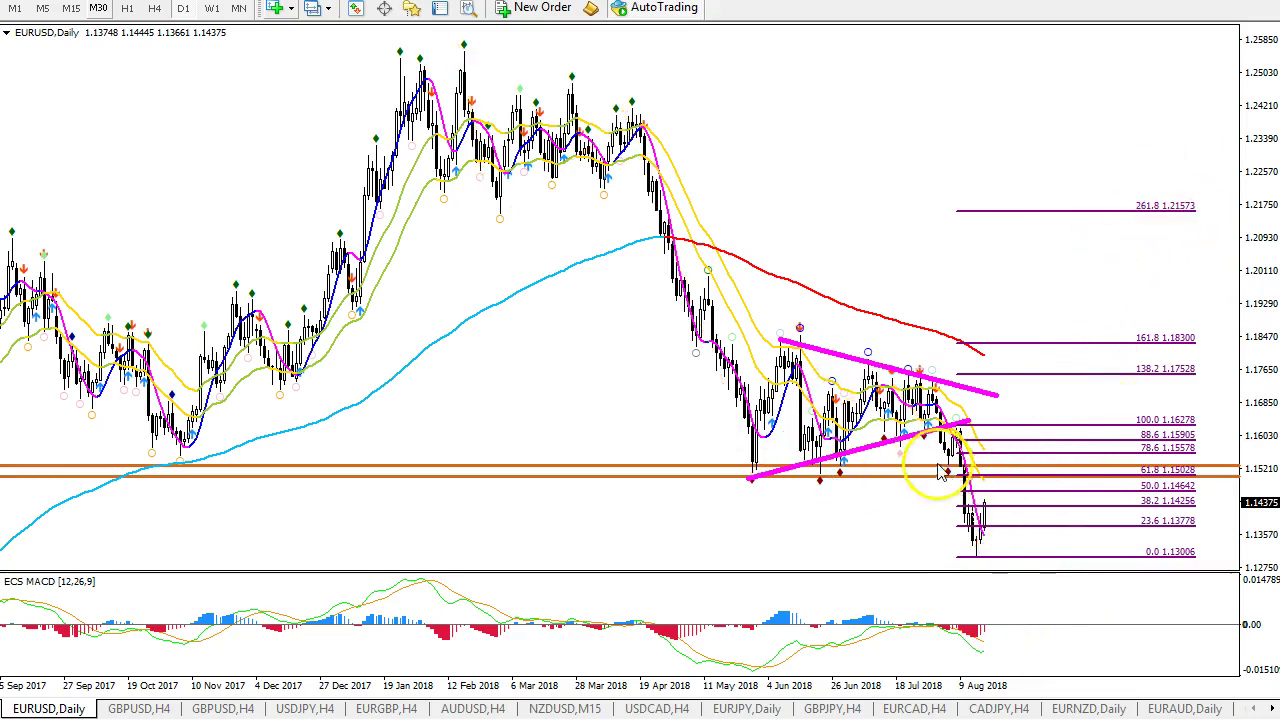
Delete the Fibonacci retracement and return the chart to H4.
right_click(1052, 400)
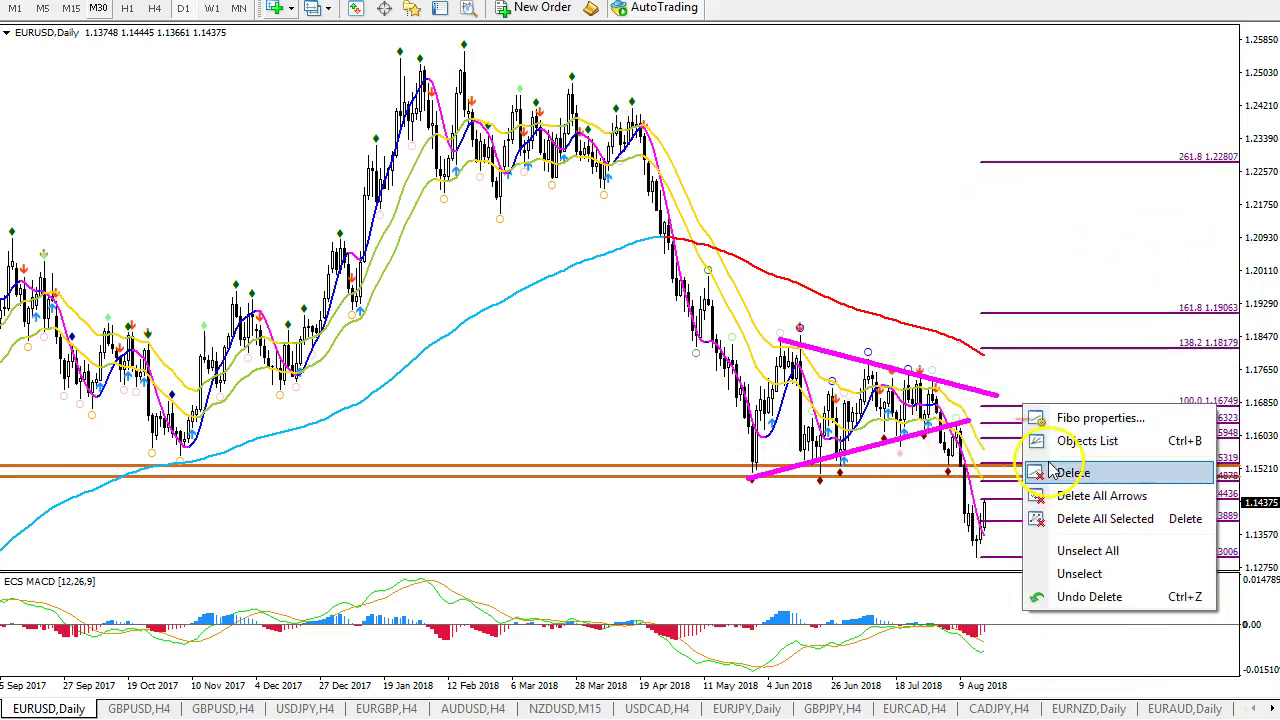
left_click(1075, 471)
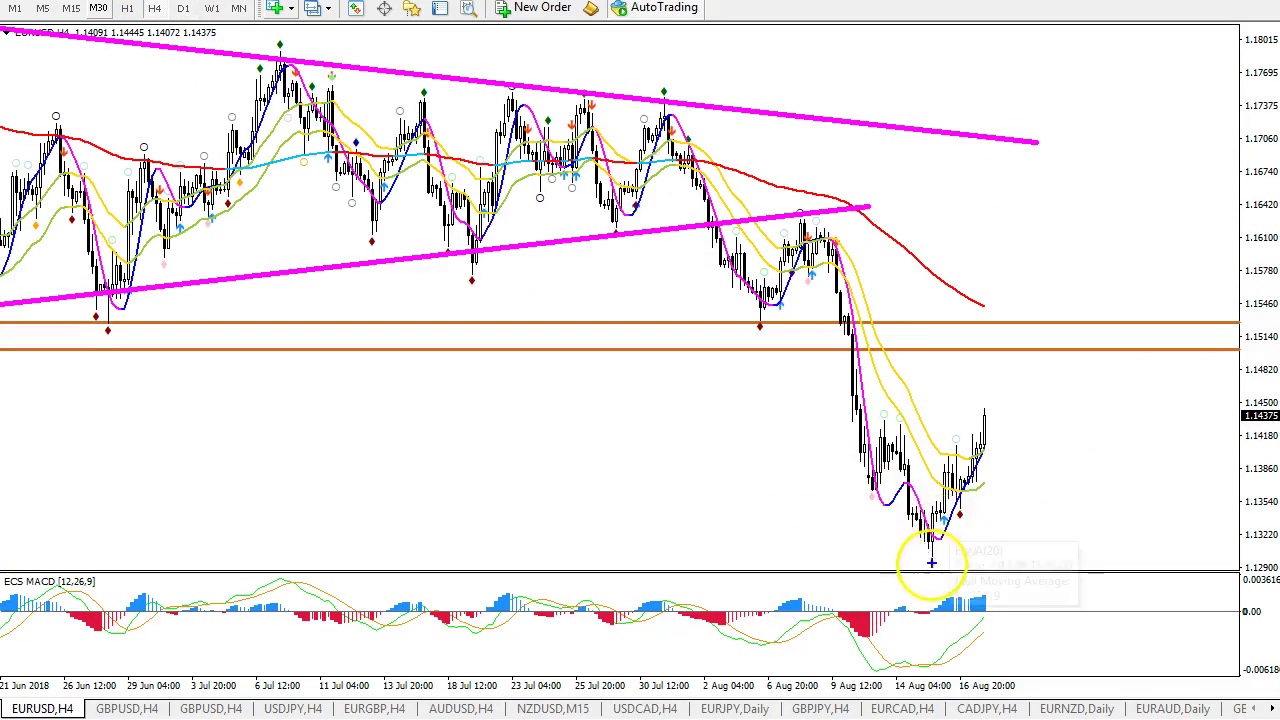
Sketch a projected corrective rally and pullback from the August low with level marks and an arrow, and clear the sketch.
mouse_move(930, 563)
left_mouse_down()
mouse_move(1002, 350)
mouse_move(1058, 345)
mouse_move(1072, 242)
mouse_move(1112, 200)
mouse_move(1080, 183)
left_mouse_up()
mouse_move(1072, 245)
left_mouse_down()
mouse_move(1143, 494)
mouse_move(1100, 451)
mouse_move(1135, 432)
left_mouse_up()
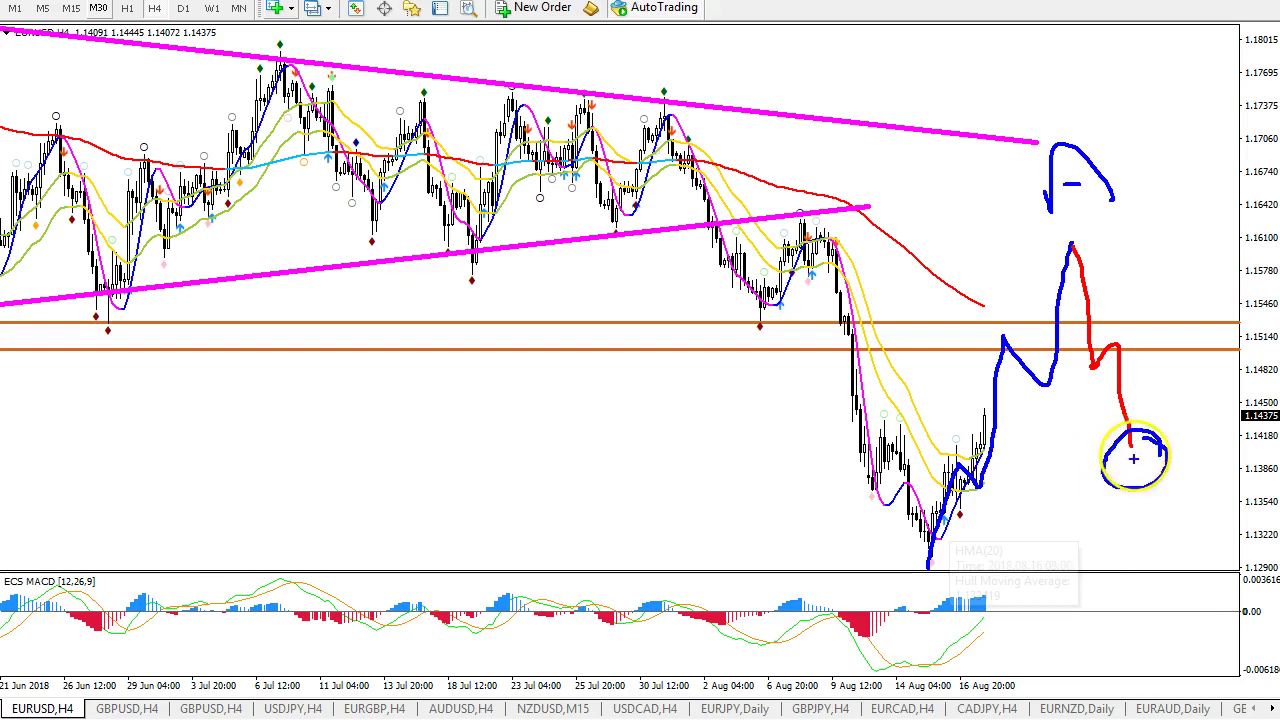
left_click_drag(876, 561, 1082, 558)
left_click_drag(1008, 232, 1137, 241)
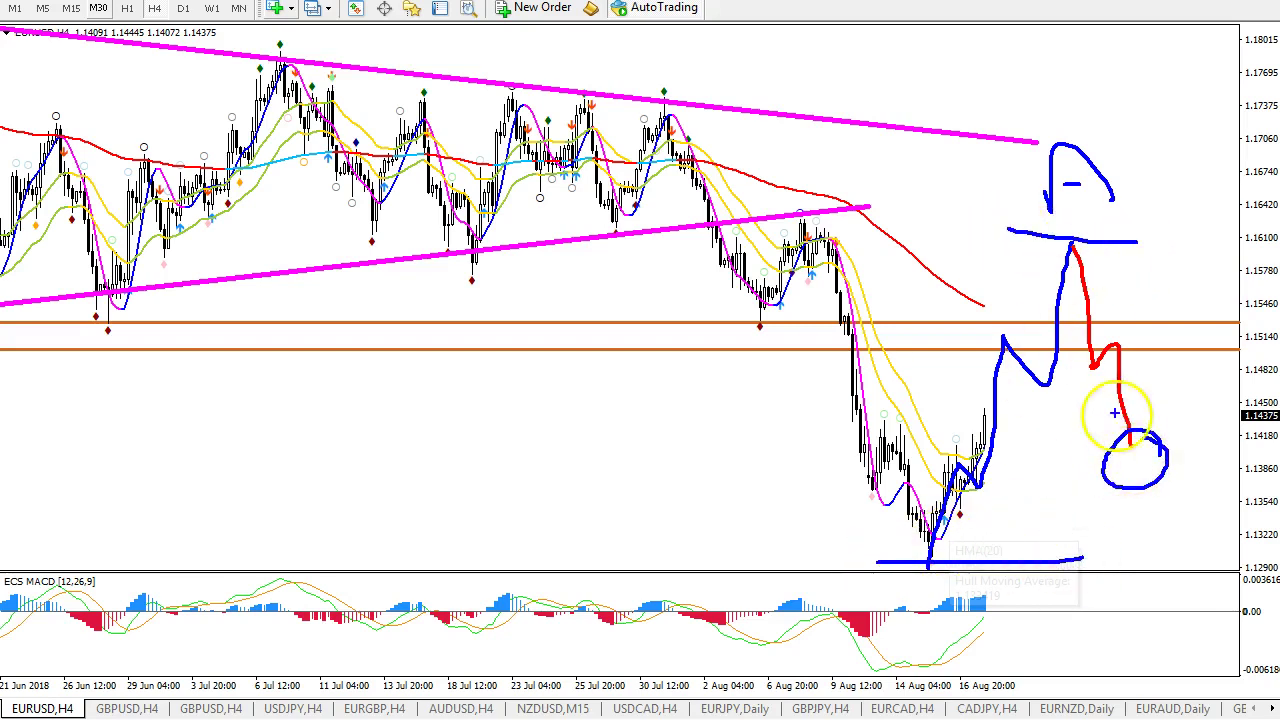
left_click_drag(1210, 347, 1170, 390)
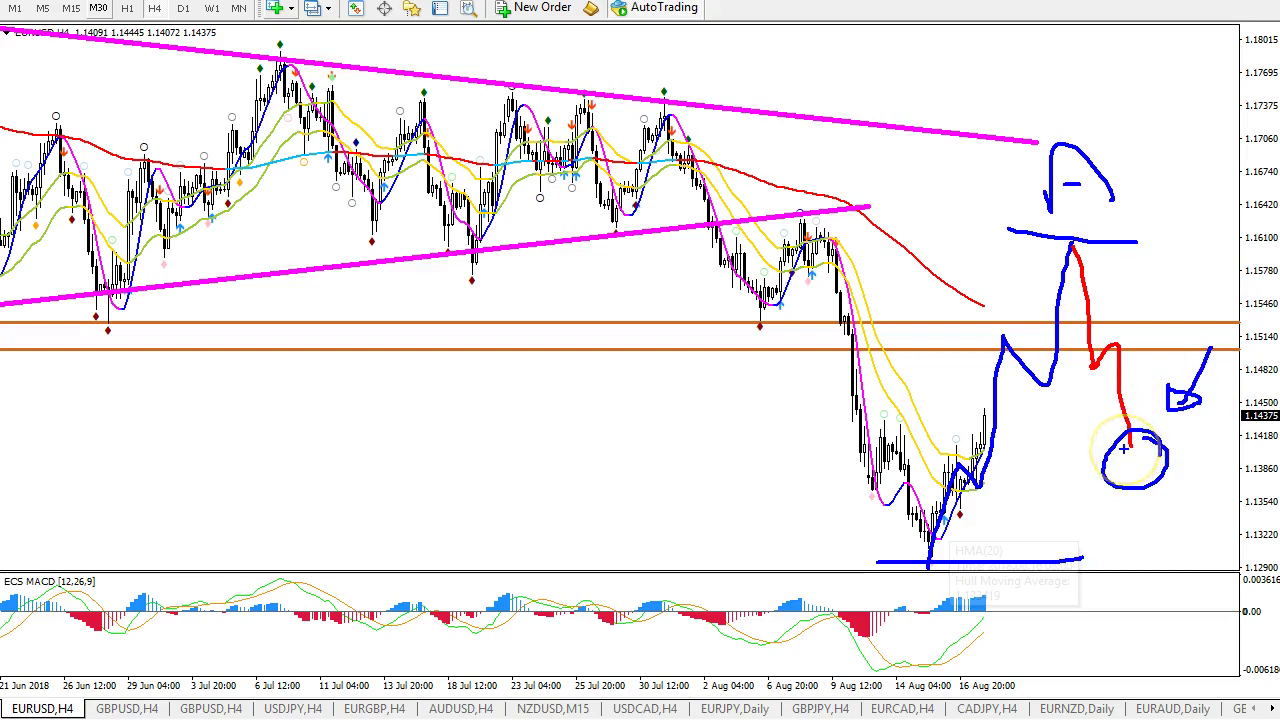
mouse_move(1115, 452)
left_mouse_down()
mouse_move(1100, 200)
mouse_move(1186, 114)
left_mouse_up()
key("Escape")
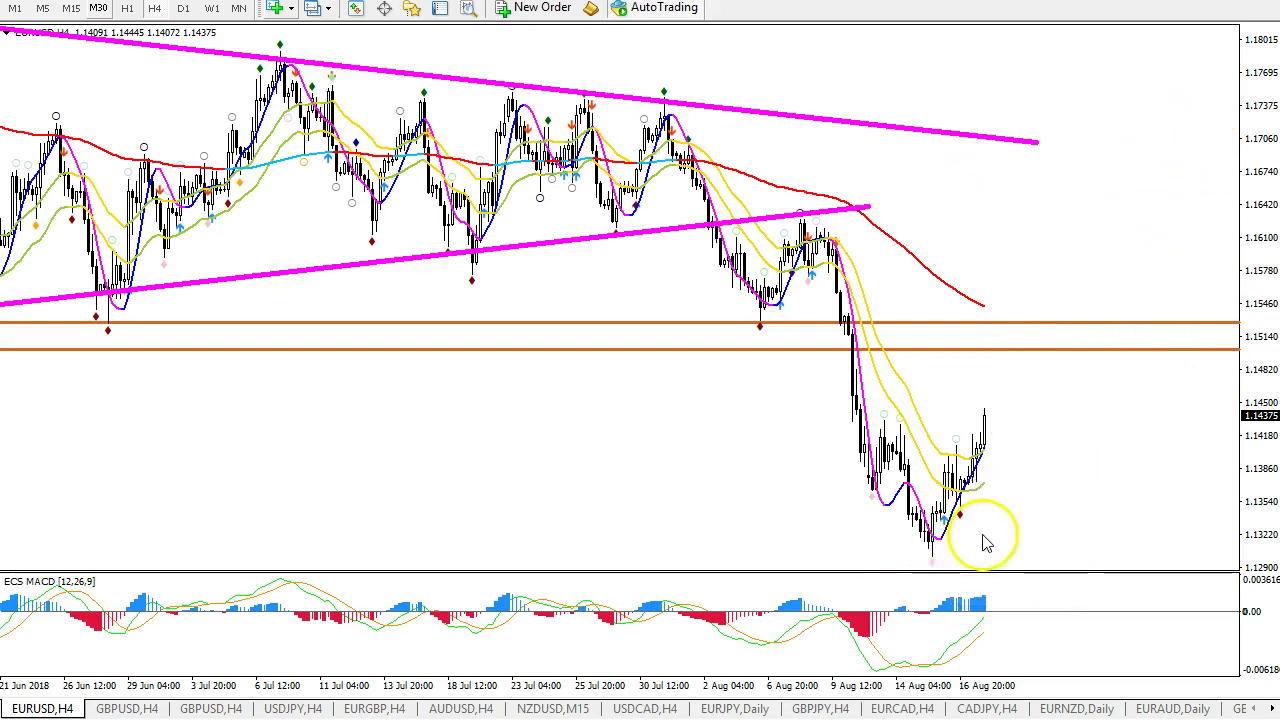
Switch to the daily timeframe and draw a Fibonacci projection from the August low up to about 1.1606.
left_click(182, 10)
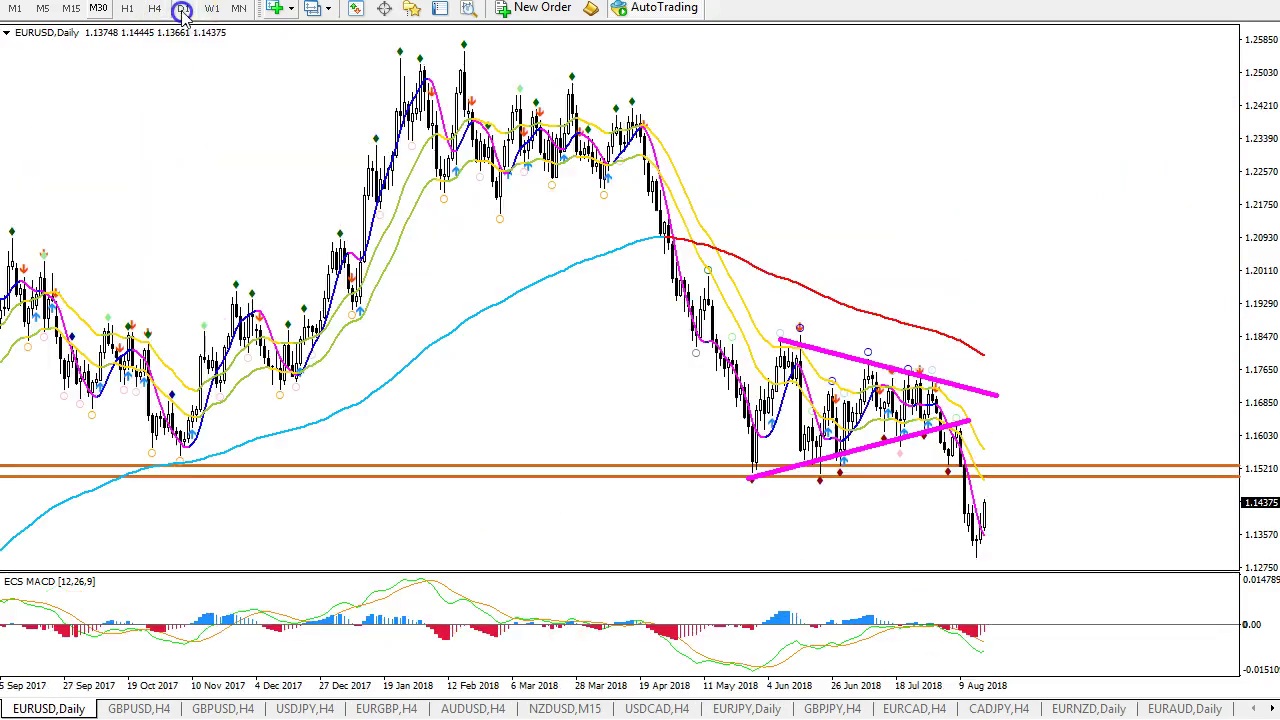
left_click_drag(976, 555, 1046, 428)
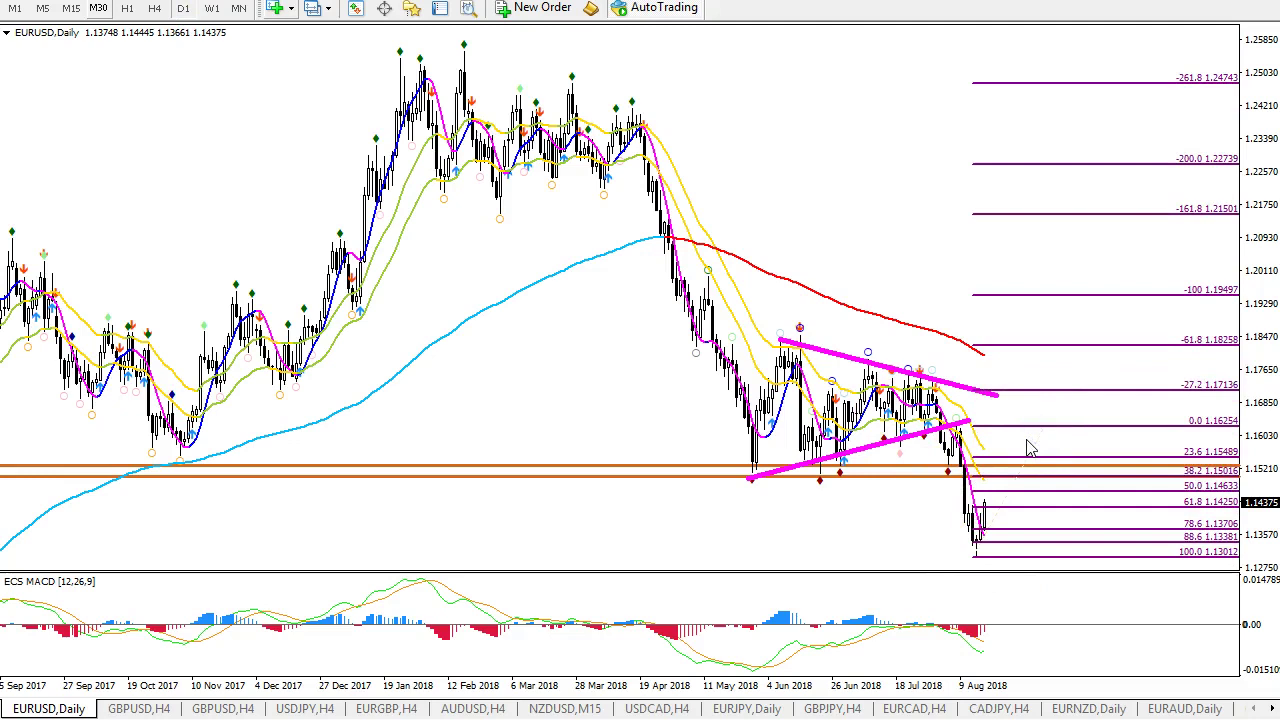
mouse_move(1044, 437)
left_mouse_down()
mouse_move(1000, 432)
mouse_move(1040, 441)
left_mouse_up()
Mark the -61.8 and -100 Fibonacci extension levels with freehand circles.
left_click(1142, 341)
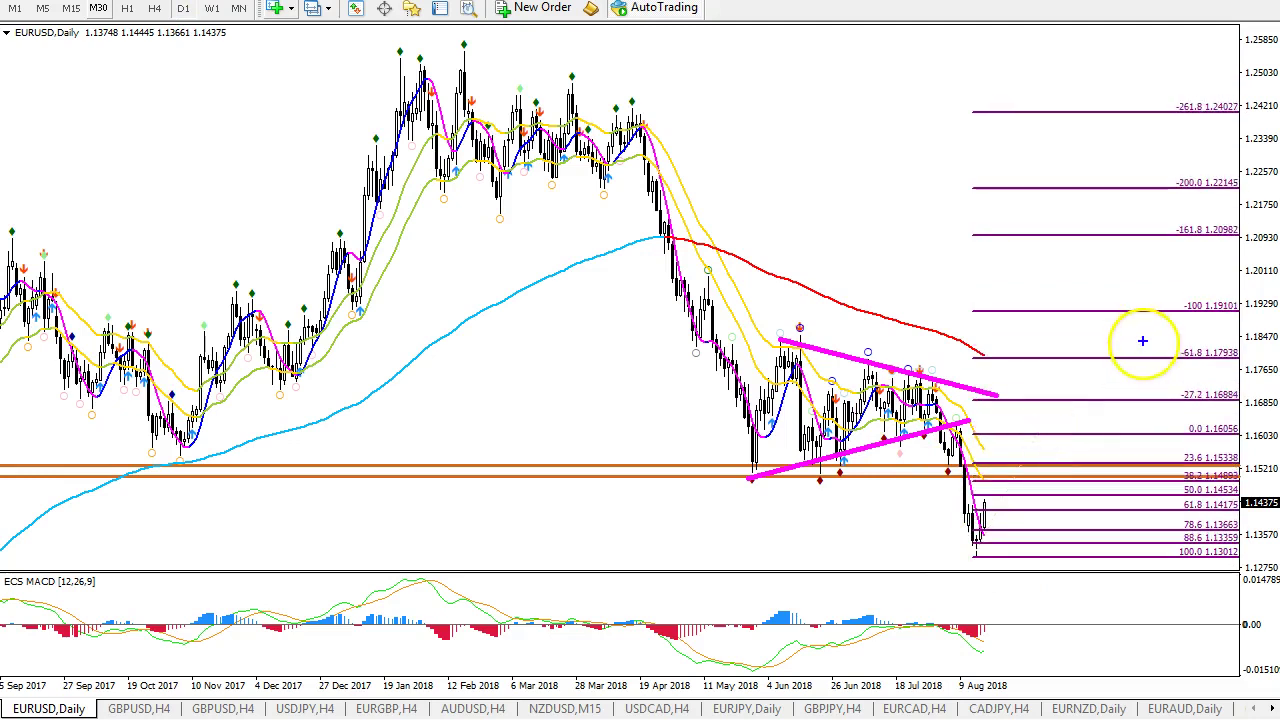
mouse_move(1137, 344)
left_mouse_down()
mouse_move(1109, 343)
mouse_move(1134, 289)
mouse_move(1120, 342)
left_mouse_up()
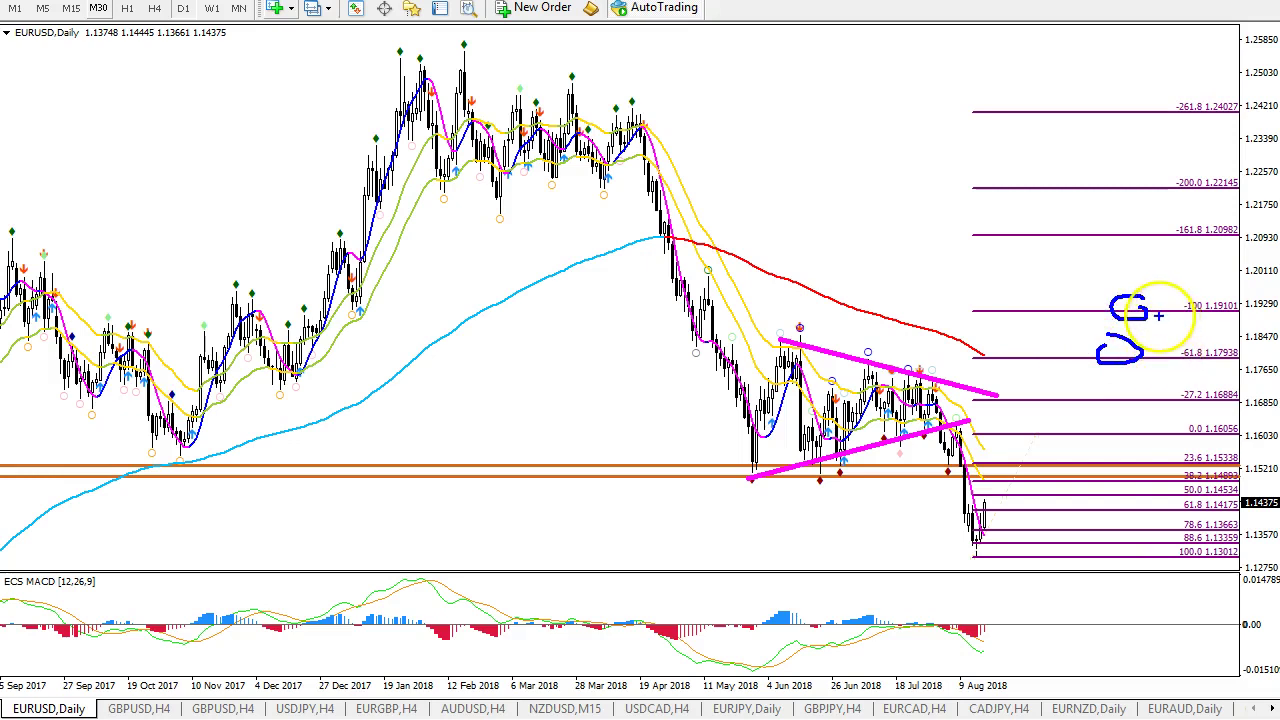
Replace the level circles with a sketched zigzag rally from the August low into a circled target zone around -61.8 and -100, and clear it.
key("e")
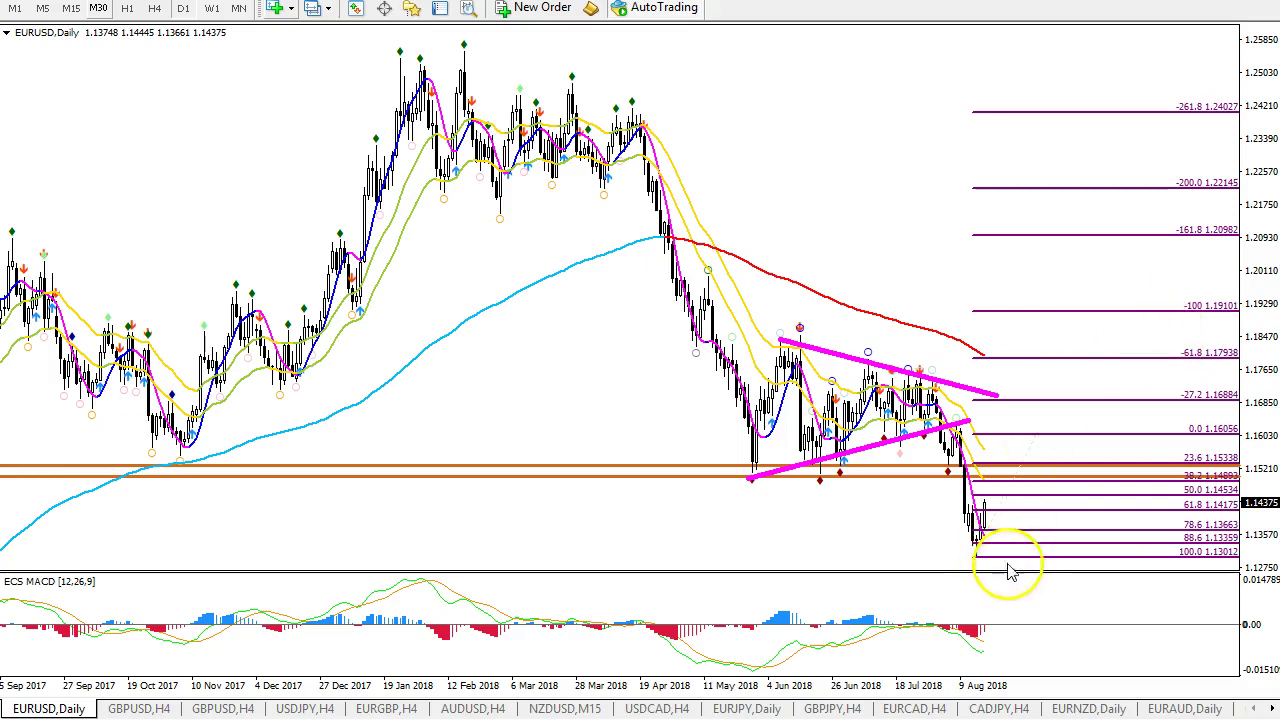
mouse_move(976, 556)
left_mouse_down()
mouse_move(1005, 496)
mouse_move(1062, 448)
mouse_move(1100, 505)
mouse_move(1120, 424)
mouse_move(1265, 275)
mouse_move(1228, 308)
left_mouse_up()
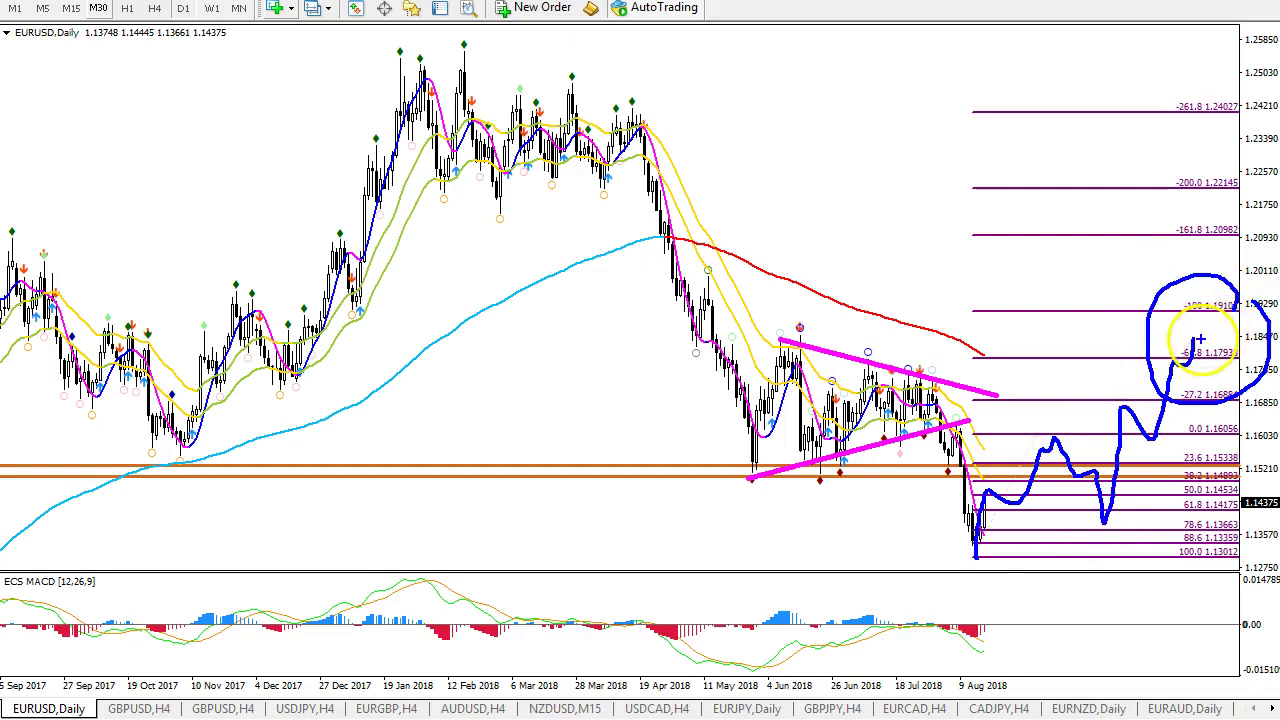
key("Escape")
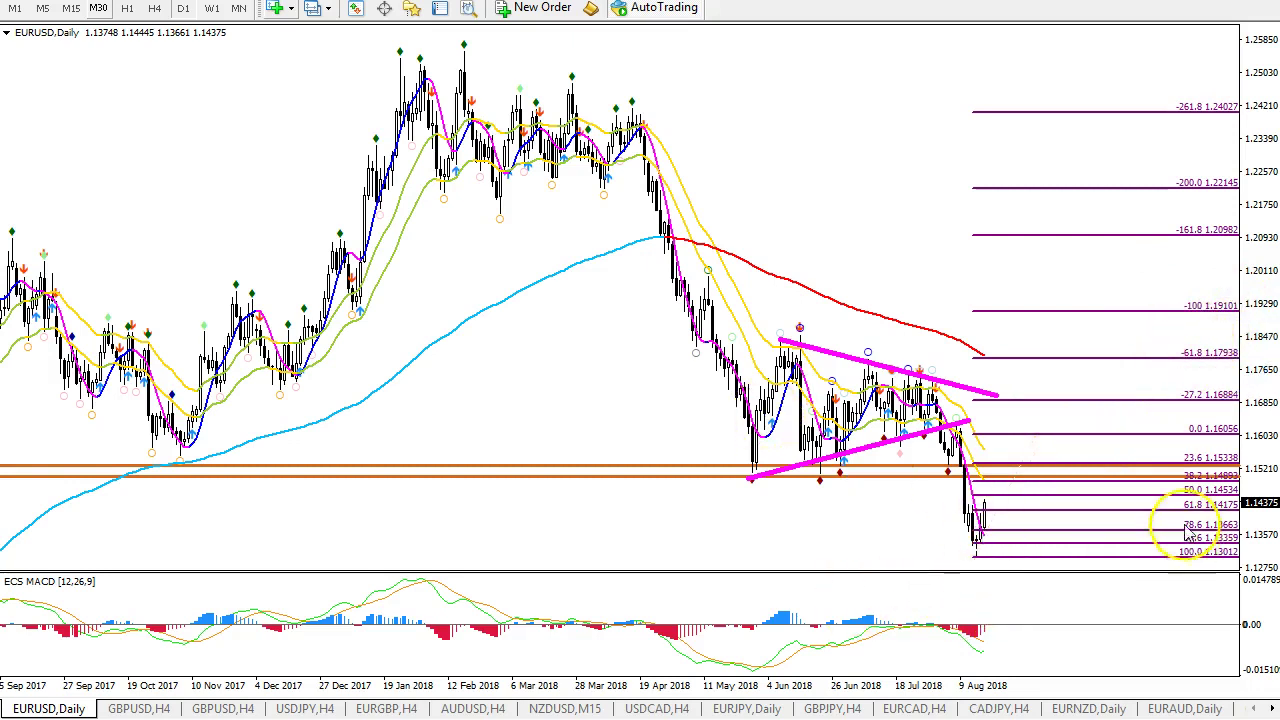
Delete the Fibonacci projection from the EURUSD daily chart.
left_click(1036, 438)
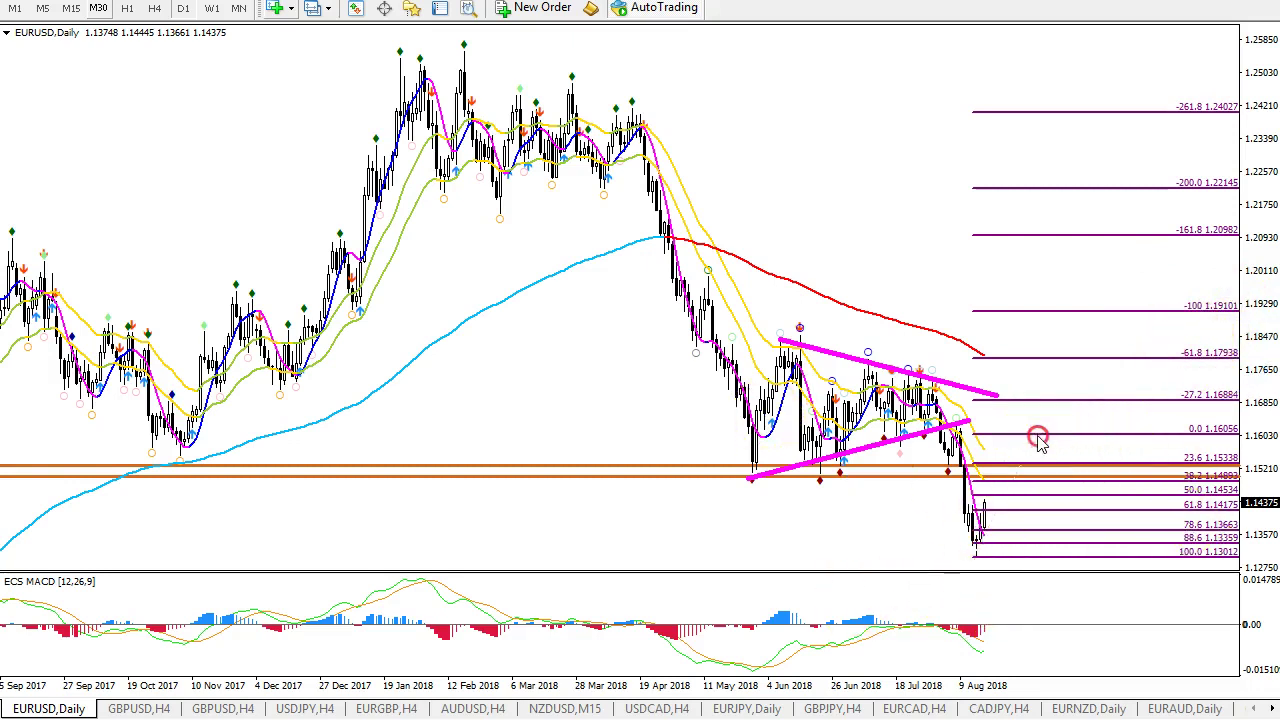
right_click(1036, 438)
left_click(1085, 500)
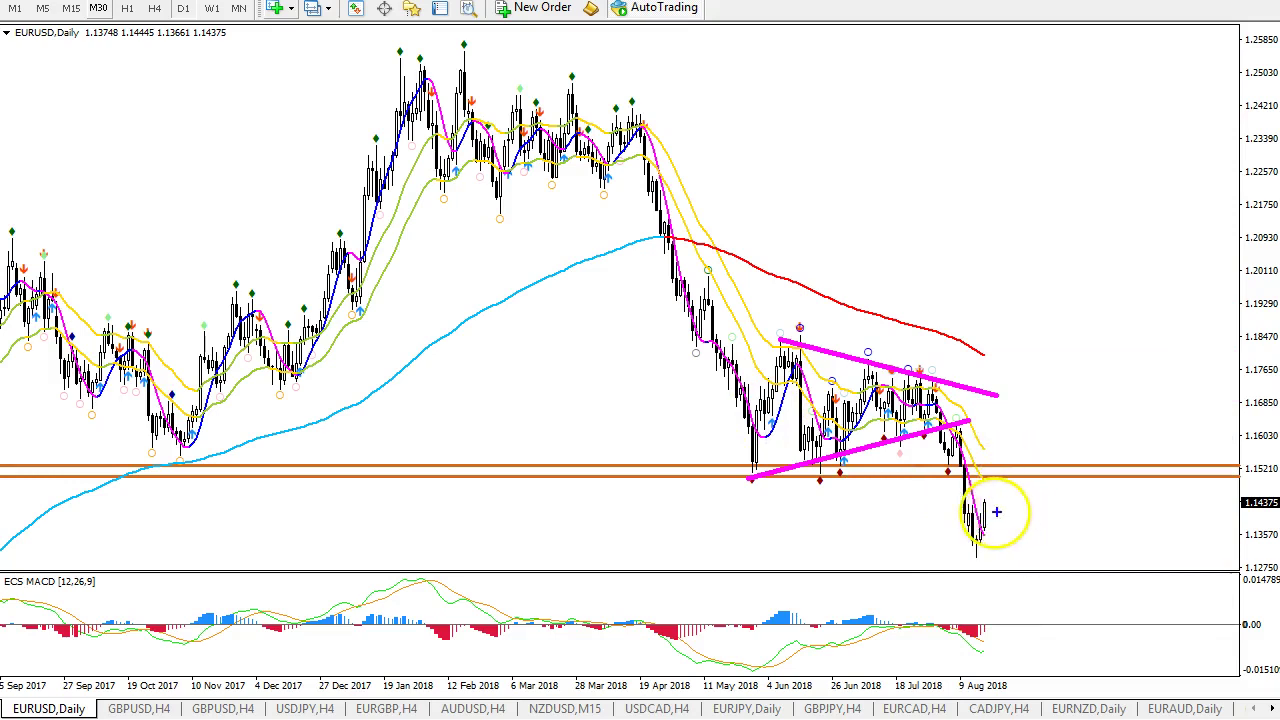
Sketch a small bounce from the current price followed by a red downward arrow below the August low, and clear the sketch.
mouse_move(998, 513)
left_mouse_down()
mouse_move(1013, 488)
mouse_move(1064, 543)
mouse_move(1052, 578)
mouse_move(1101, 581)
mouse_move(1028, 586)
left_mouse_up()
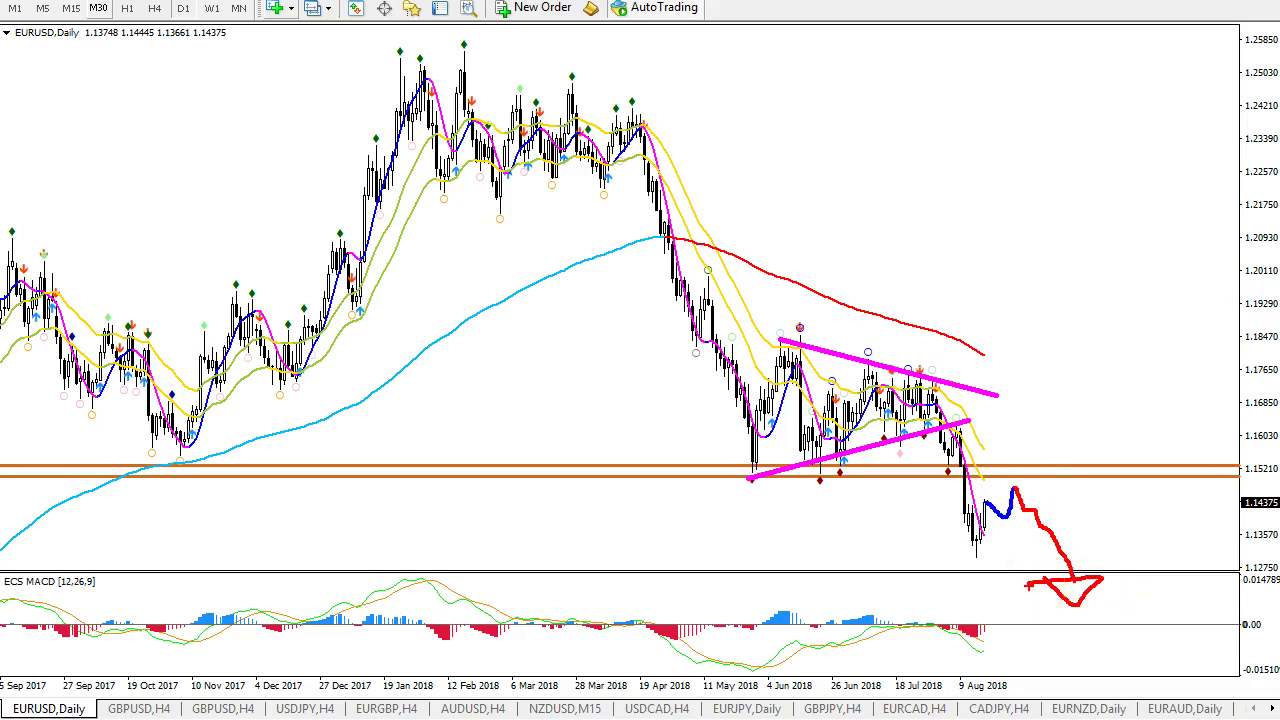
key("Escape")
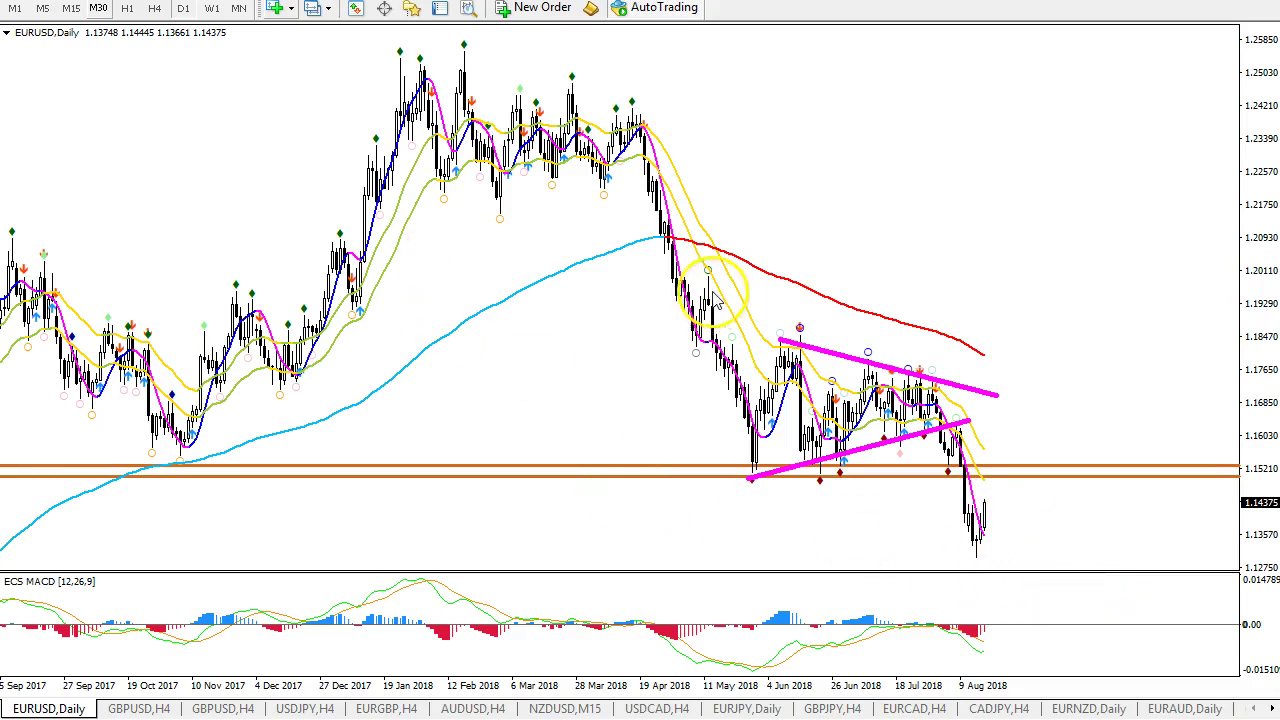
Switch EURUSD through H4 to H1 and draw a Fibonacci projection from the August low at 1.12972 up to 1.14079.
left_click(156, 9)
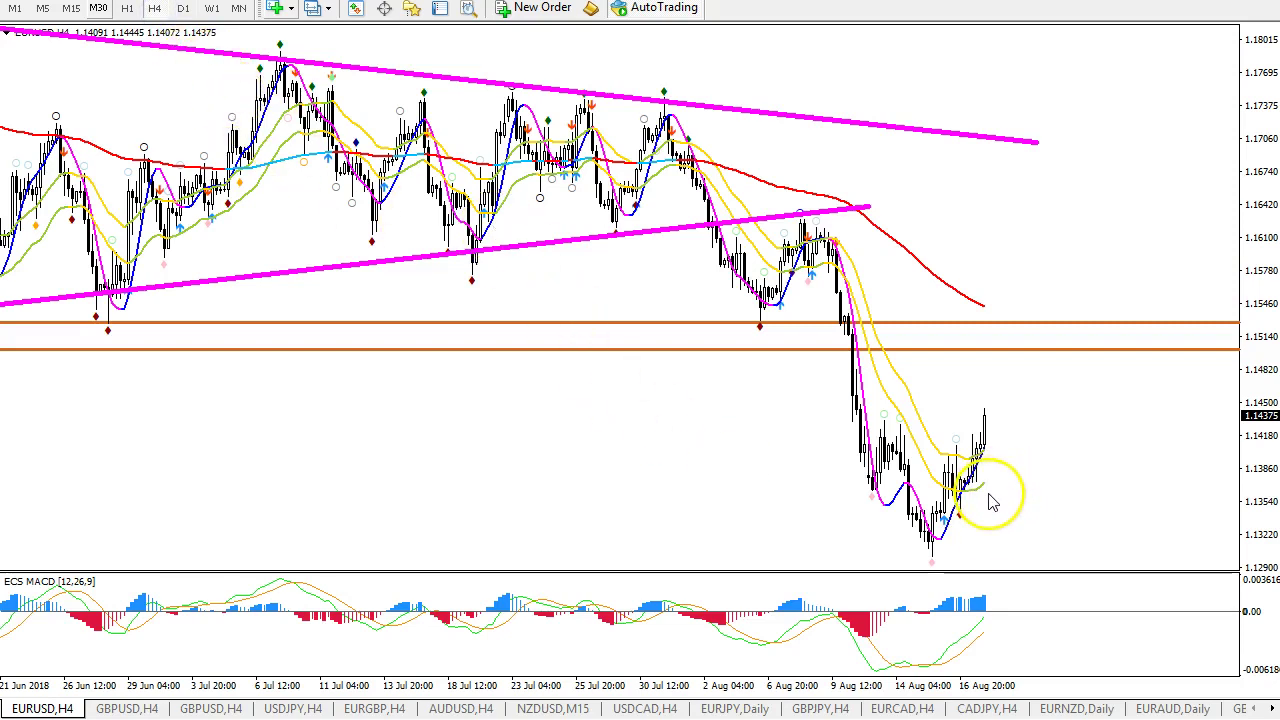
left_click(132, 8)
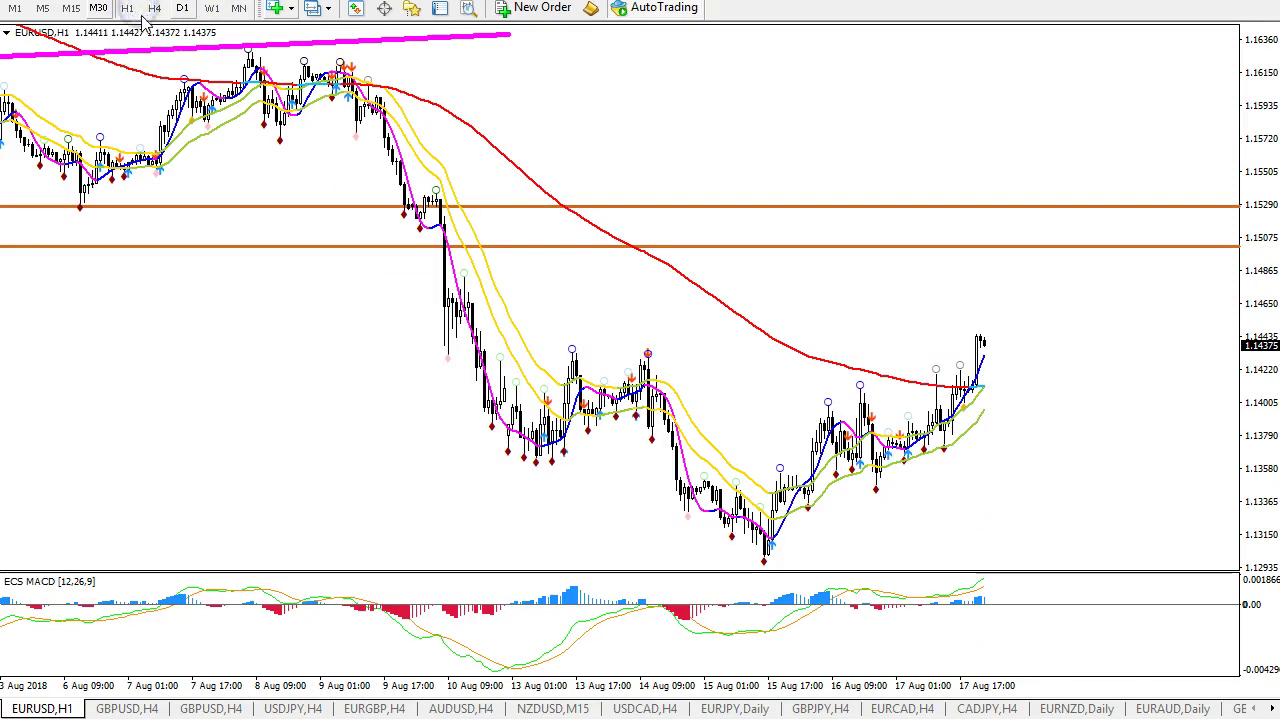
left_click_drag(766, 557, 828, 387)
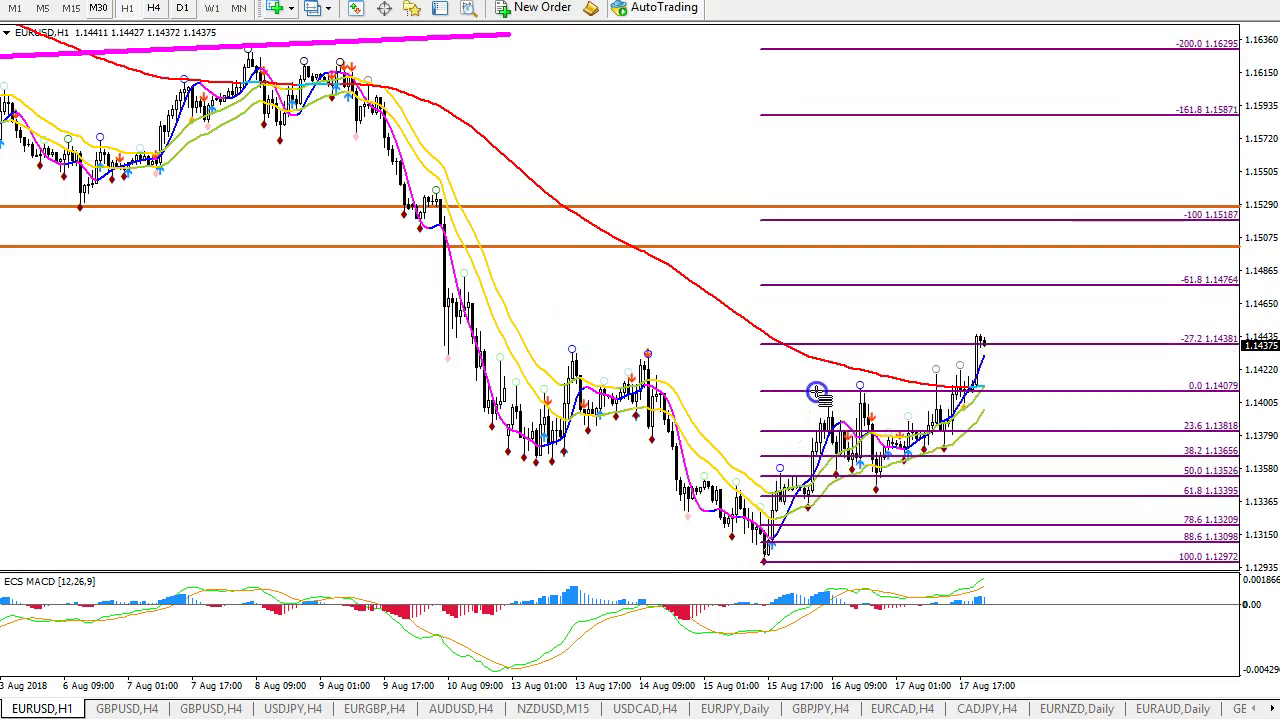
Mark the -27.2 and -61.8 Fibonacci extension levels with freehand strokes, and clear the marks.
left_click_drag(990, 346, 1020, 347)
left_click_drag(993, 288, 1037, 289)
left_click_drag(1158, 314, 712, 584)
key("Escape")
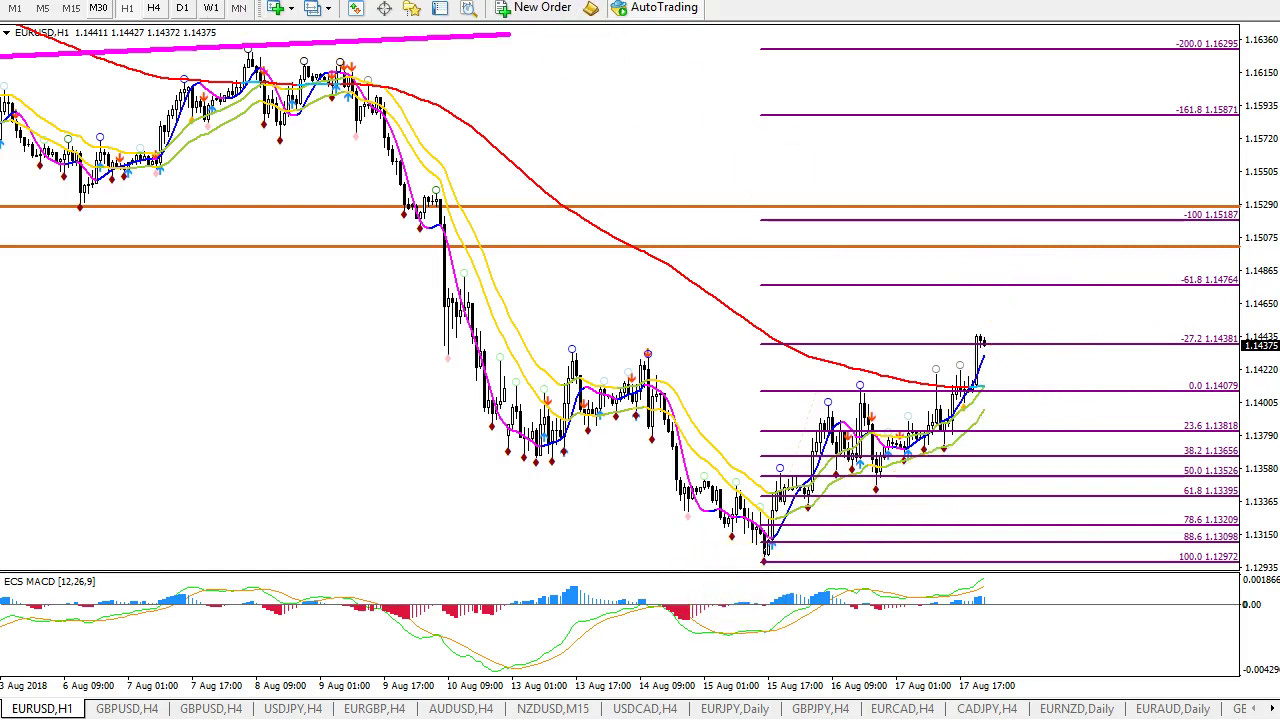
Draw a rising support trend line under the H1 lows since 15 August, sketch a decline below it and clear the sketch.
left_click_drag(765, 543, 1115, 356)
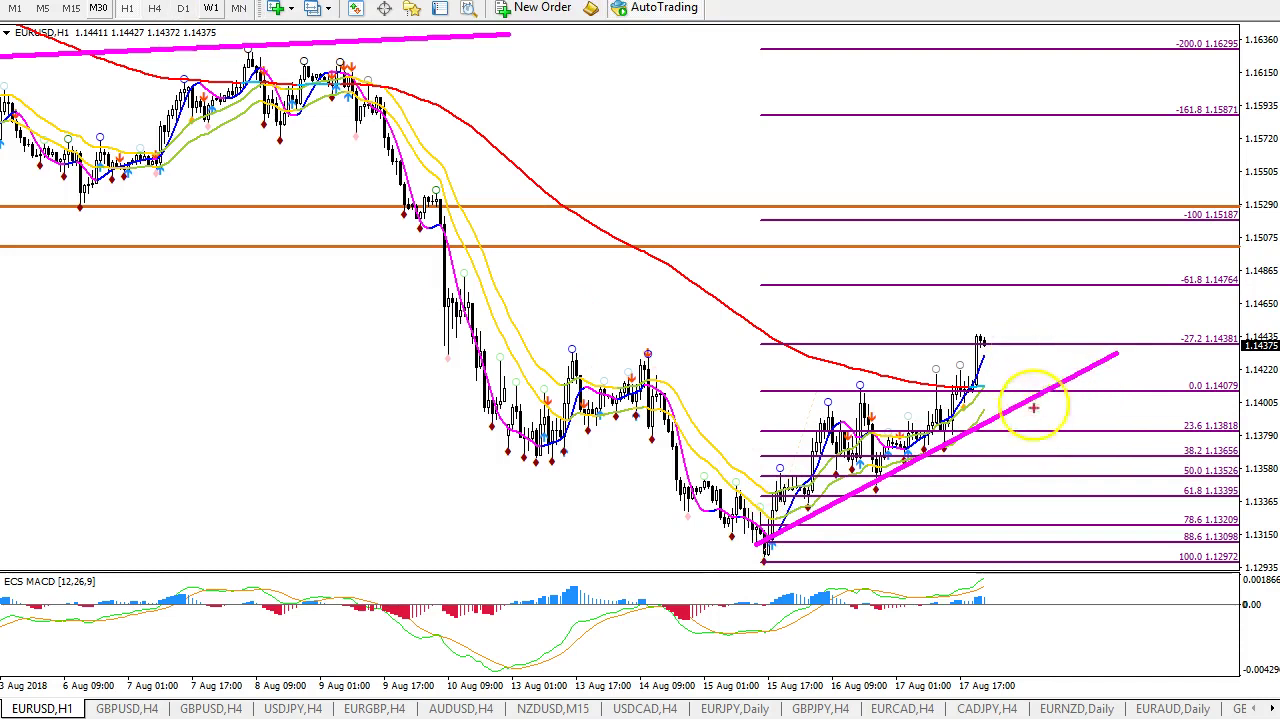
mouse_move(1066, 443)
left_mouse_down()
mouse_move(1050, 420)
mouse_move(1075, 400)
mouse_move(1100, 540)
mouse_move(1127, 529)
left_mouse_up()
key("Escape")
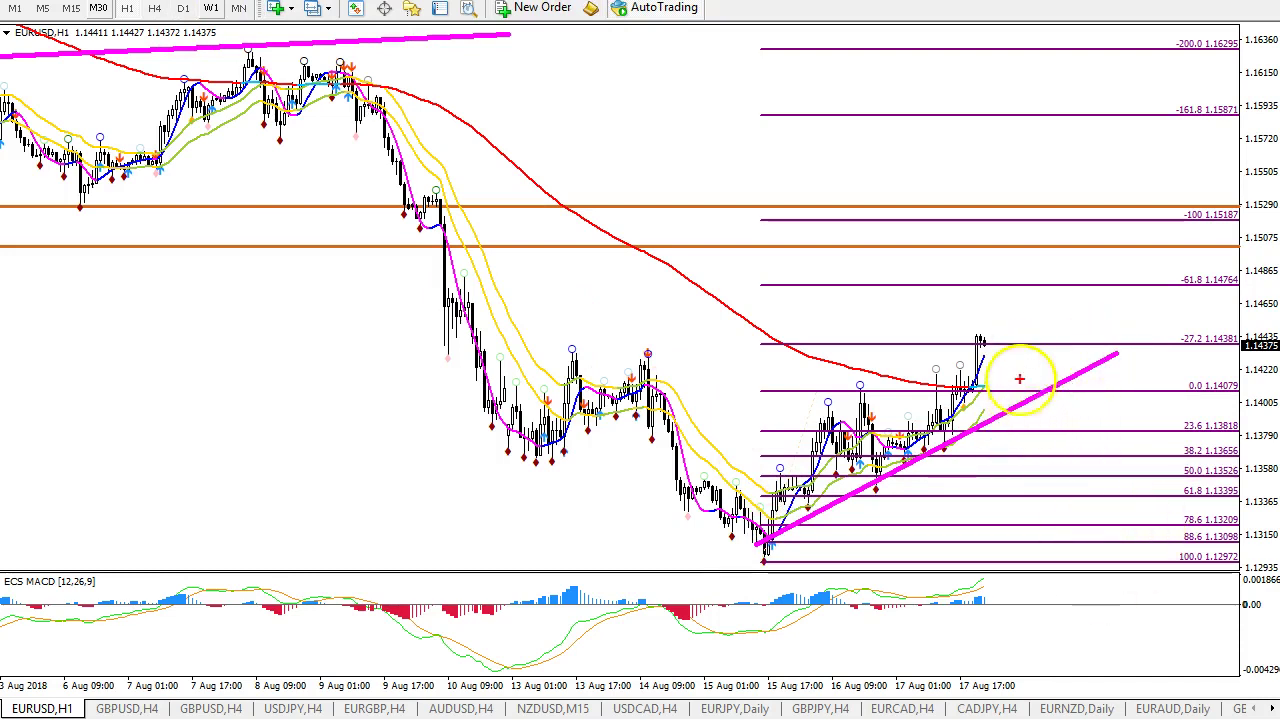
Sketch a stepped breakdown through the rising trend line to the August low, circle the two previous swing lows, and clear the drawing.
mouse_move(1005, 343)
left_mouse_down()
mouse_move(1026, 466)
mouse_move(1110, 425)
mouse_move(1120, 565)
mouse_move(1138, 588)
mouse_move(1108, 557)
left_mouse_up()
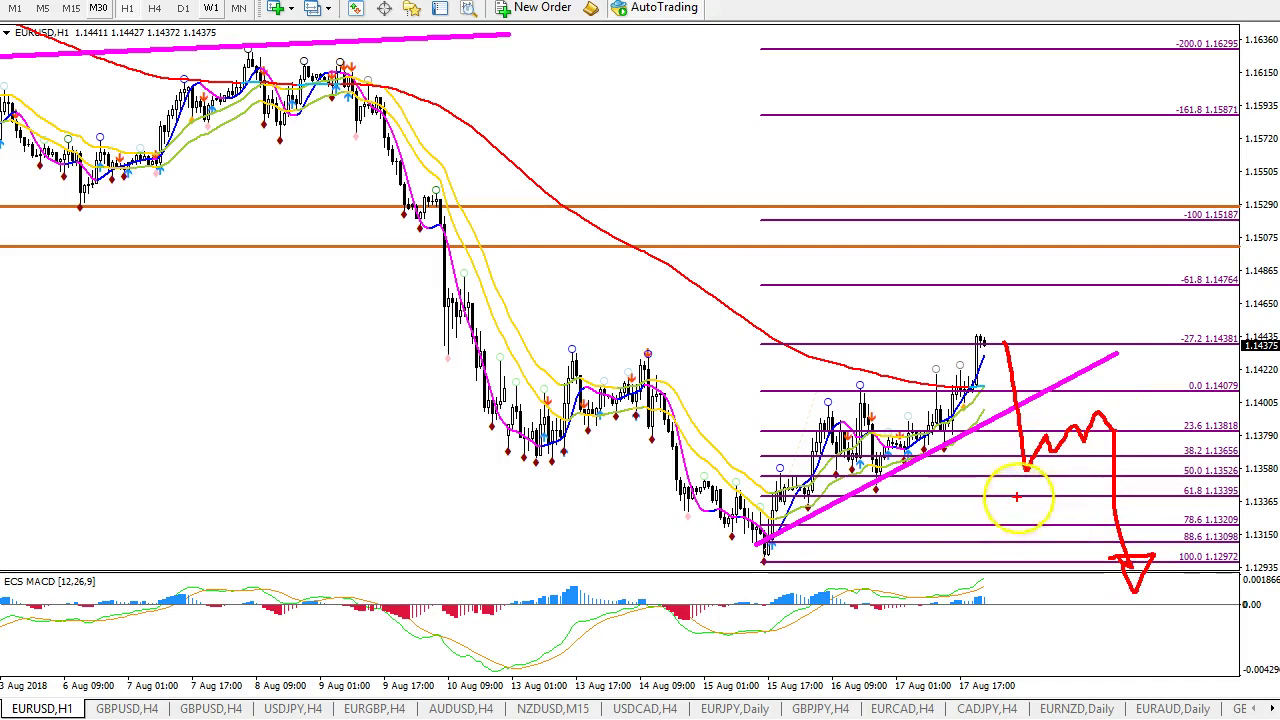
mouse_move(538, 436)
left_mouse_down()
mouse_move(516, 448)
mouse_move(540, 466)
left_mouse_up()
left_click_drag(766, 540, 760, 568)
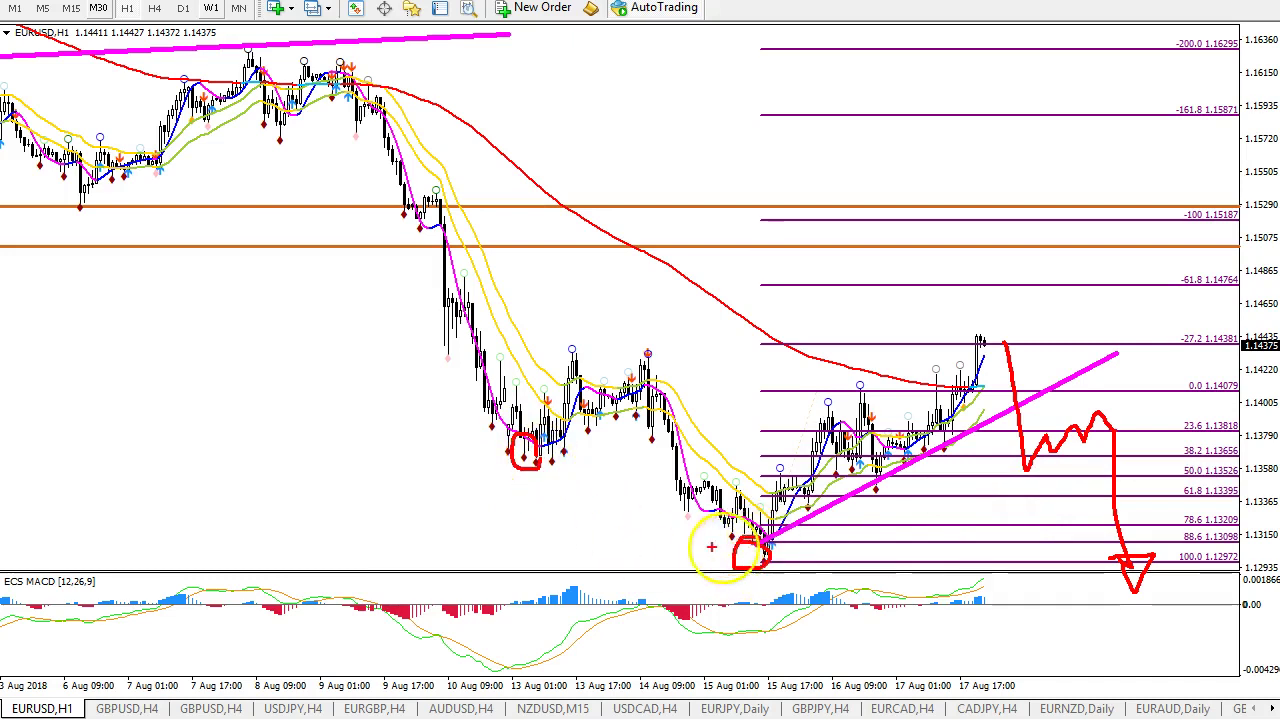
key("e")
Outline an inverse head-and-shoulders shape crossed by a horizontal line, clear it, and briefly sketch a decline from the current price.
mouse_move(424, 411)
left_mouse_down()
mouse_move(632, 434)
mouse_move(920, 535)
mouse_move(1178, 462)
left_mouse_up()
left_click_drag(445, 471, 1210, 470)
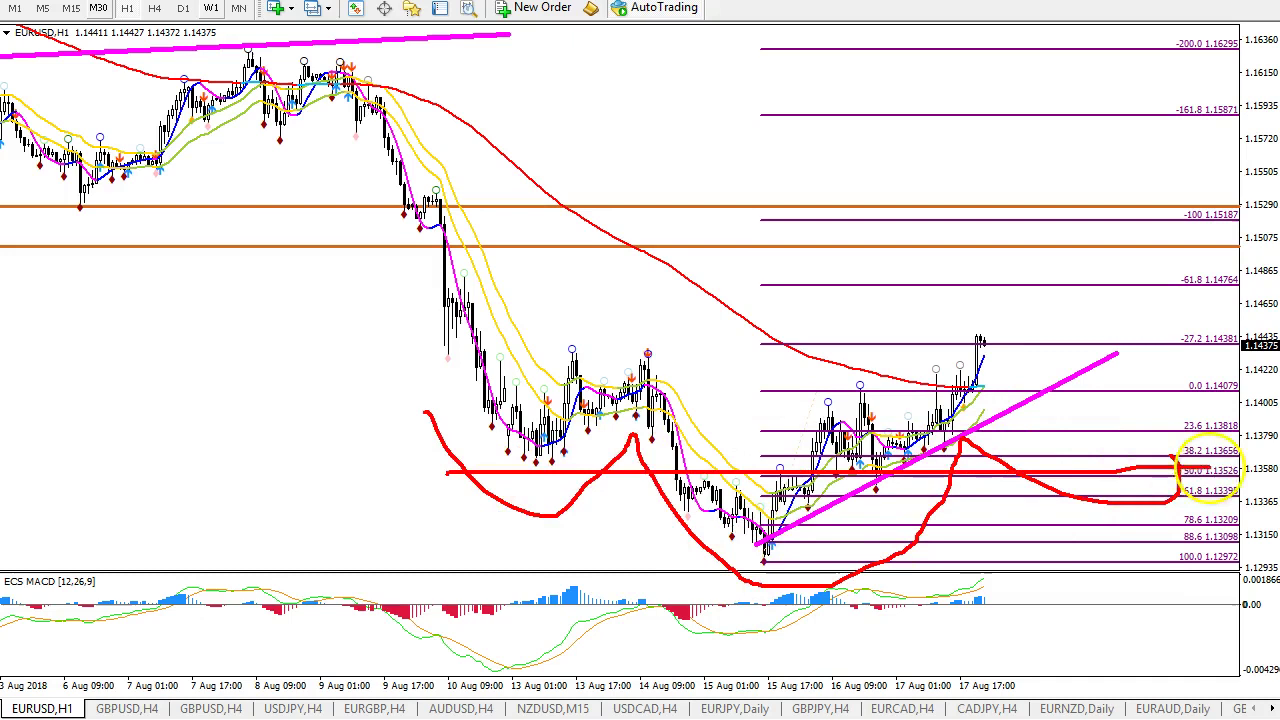
key("e")
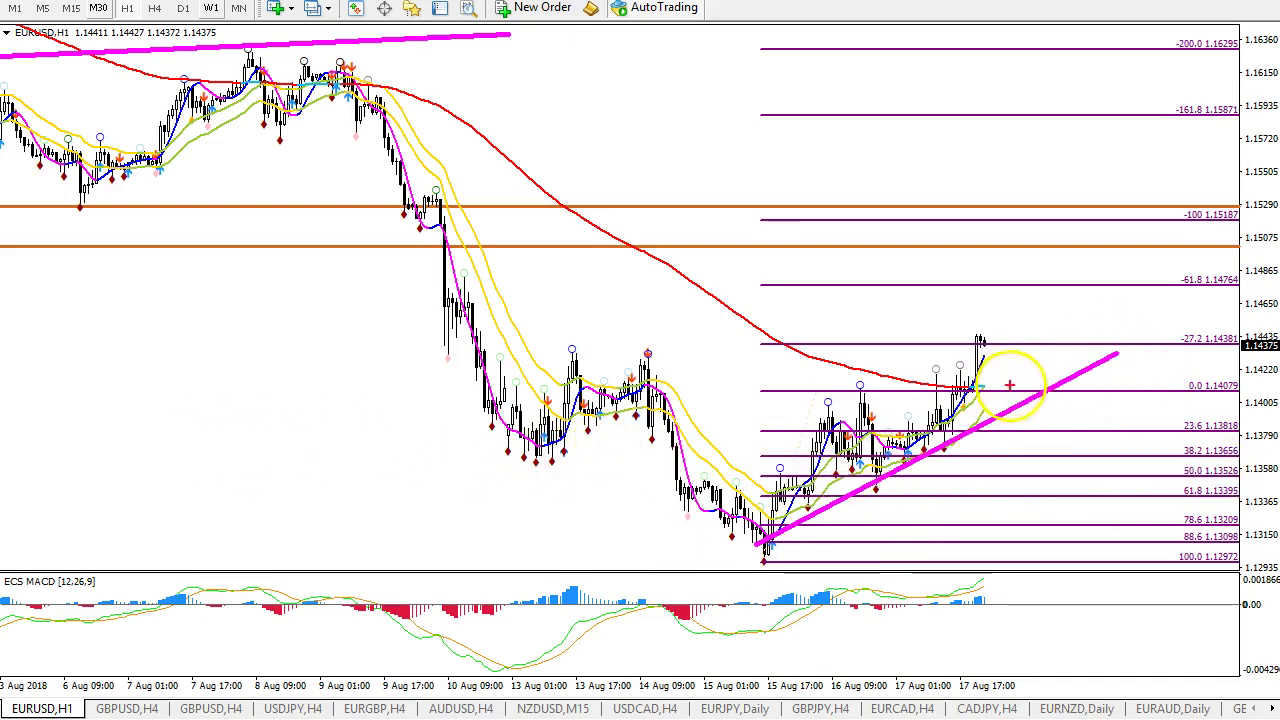
mouse_move(993, 345)
left_mouse_down()
mouse_move(1063, 516)
mouse_move(1157, 437)
mouse_move(1150, 525)
mouse_move(1171, 566)
left_mouse_up()
key("e")
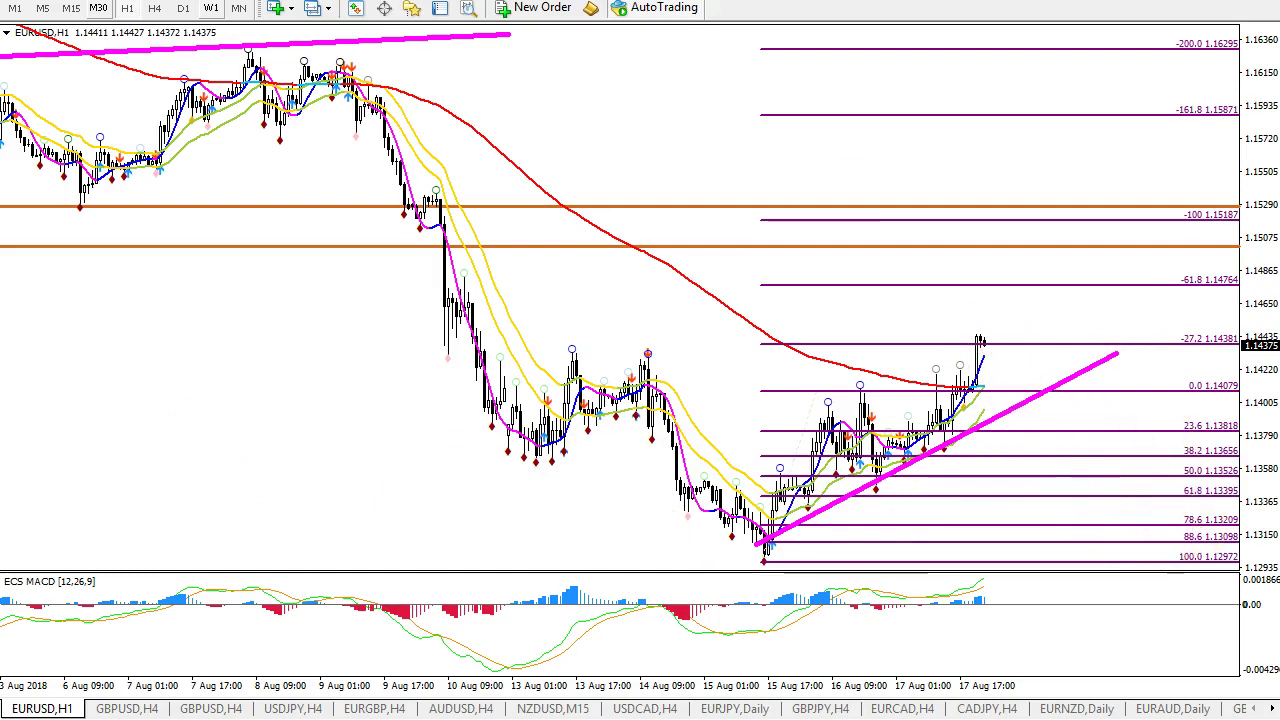
Inspect EURUSD on the H4 and daily timeframes and temporarily circle the mid-August rebound candles on the daily chart.
left_click(150, 8)
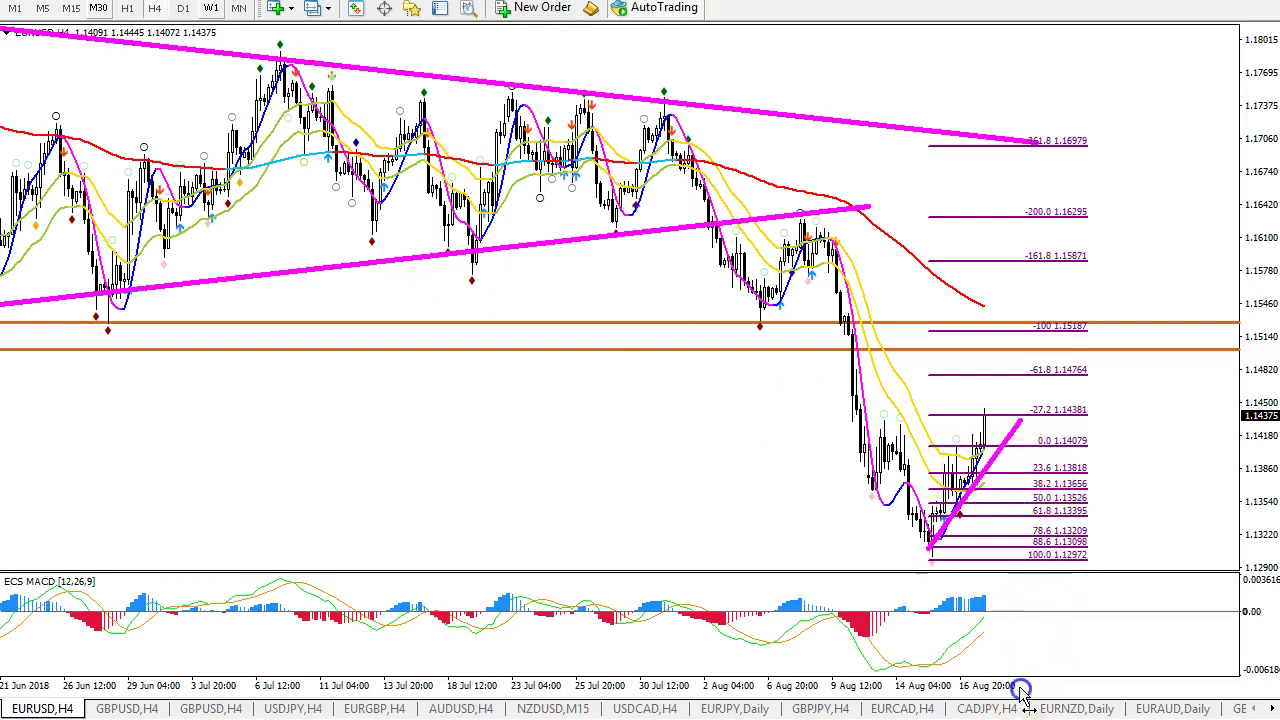
key("plus")
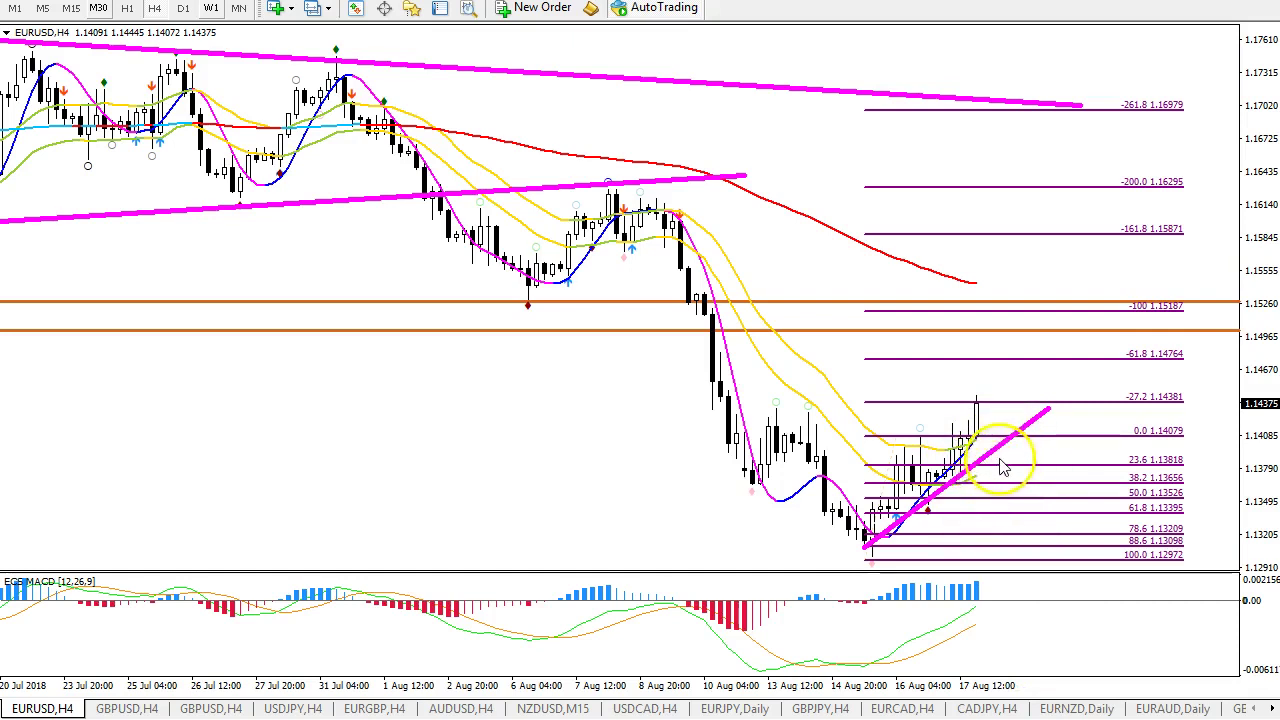
left_click(180, 8)
left_click_drag(935, 688, 955, 688)
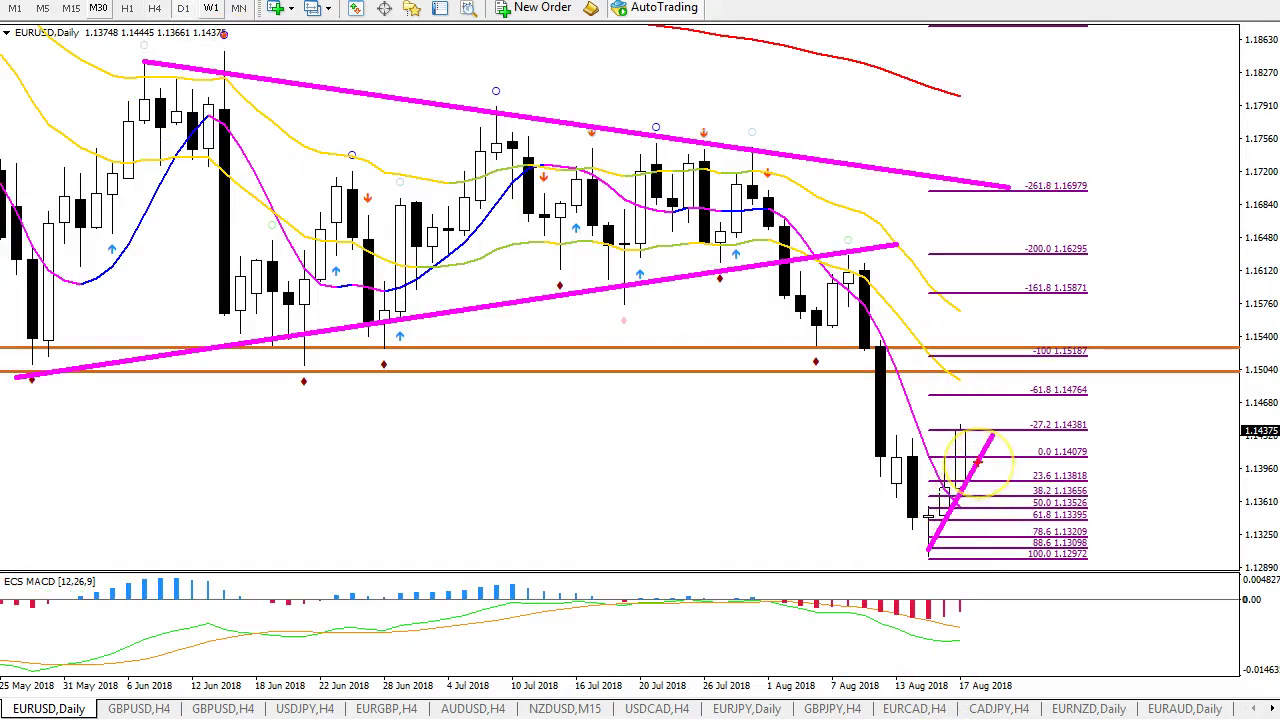
mouse_move(988, 438)
left_mouse_down()
mouse_move(931, 489)
mouse_move(947, 539)
mouse_move(990, 445)
left_mouse_up()
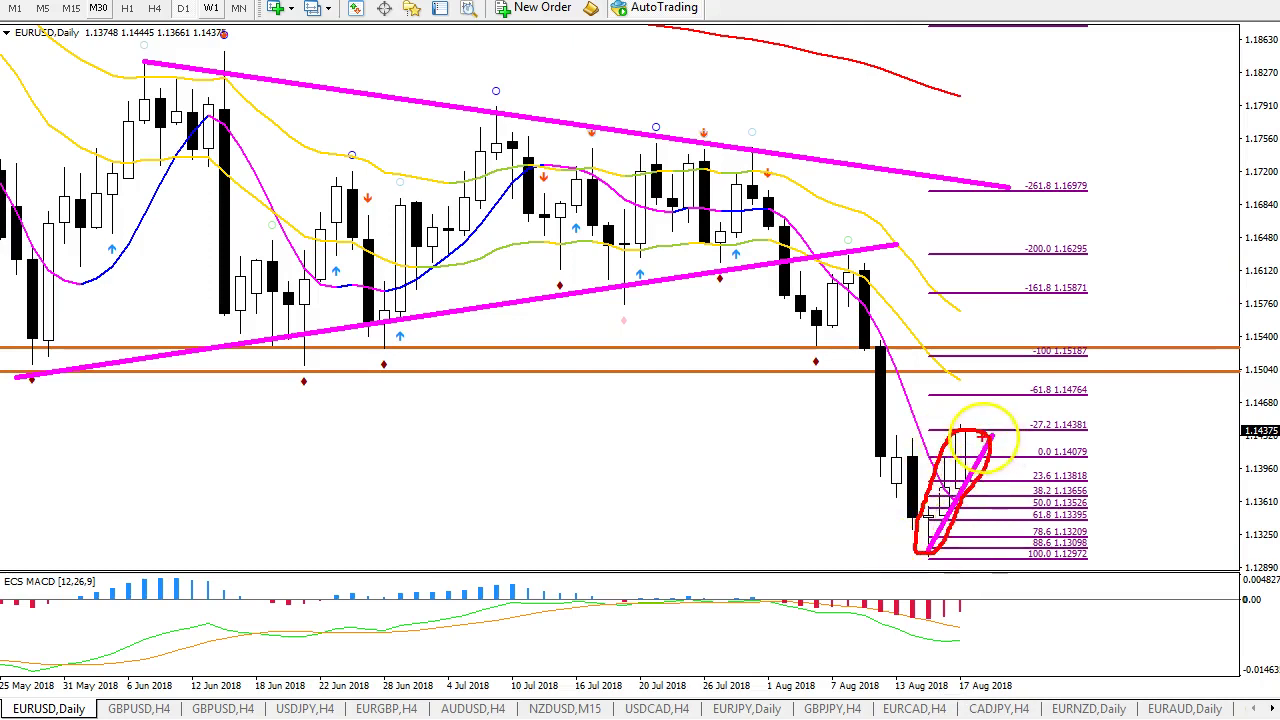
left_click_drag(1018, 688, 932, 688)
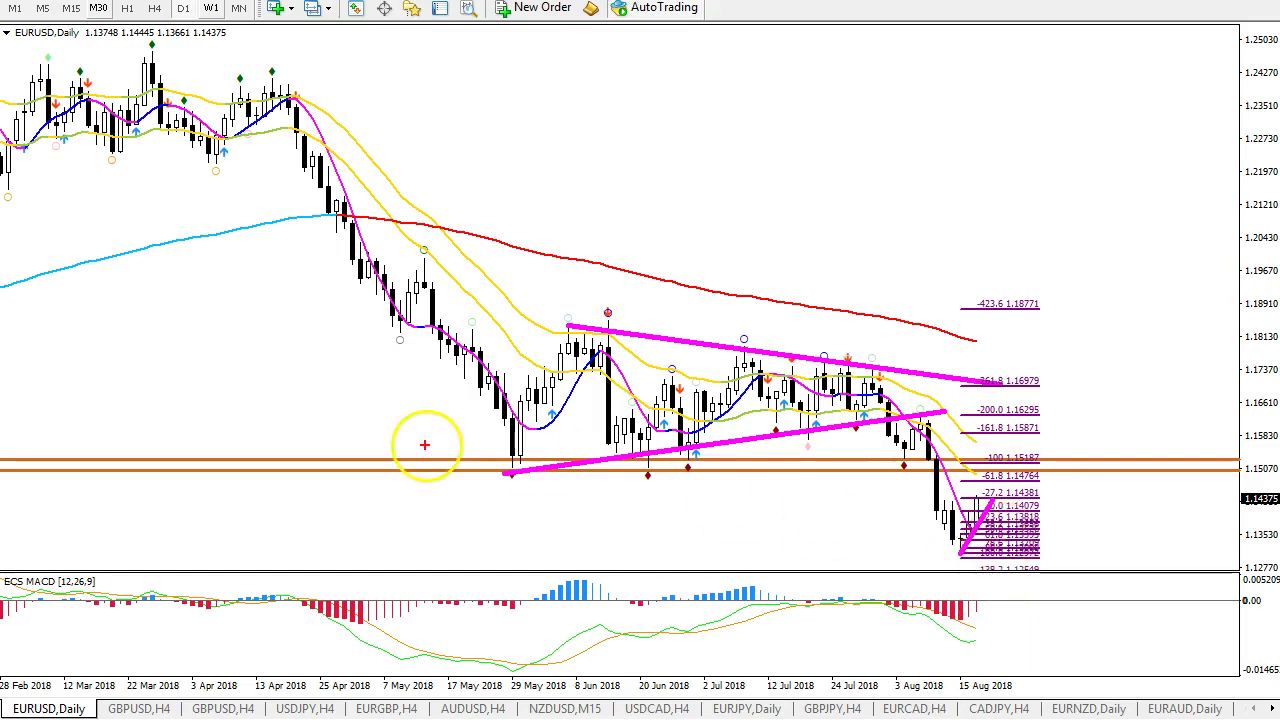
On H4, sketch a stepped advance to about 1.157, a red pullback to about 1.1408 and a final rally arrow, and clear the sketch.
left_click(154, 9)
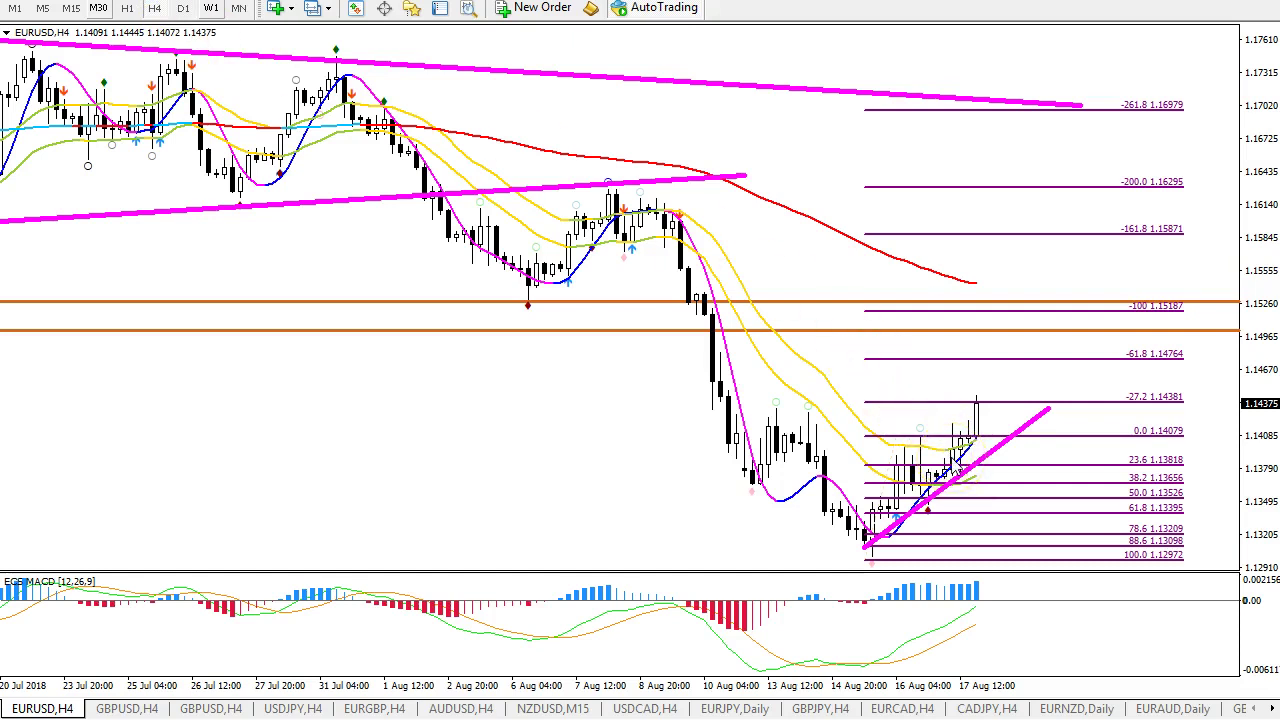
mouse_move(958, 471)
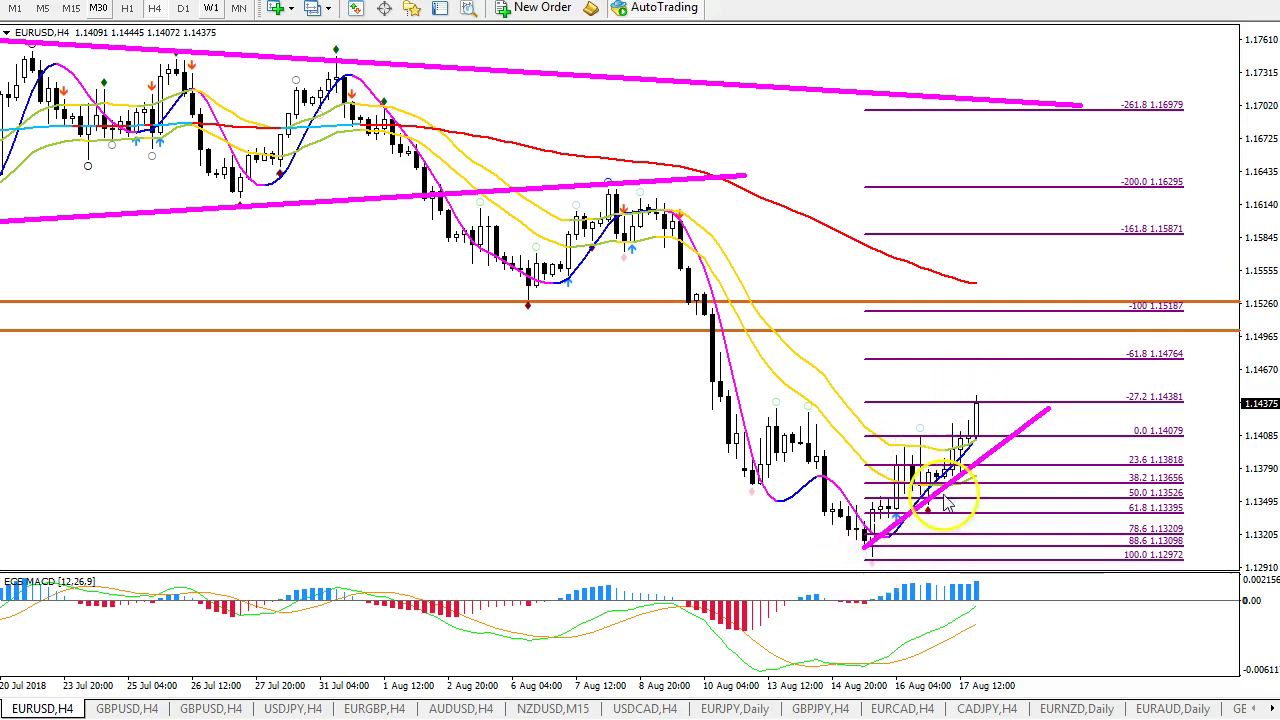
mouse_move(873, 570)
left_mouse_down()
mouse_move(905, 460)
mouse_move(998, 316)
mouse_move(1034, 342)
mouse_move(1044, 248)
mouse_move(1128, 432)
mouse_move(1226, 76)
mouse_move(1230, 110)
left_mouse_up()
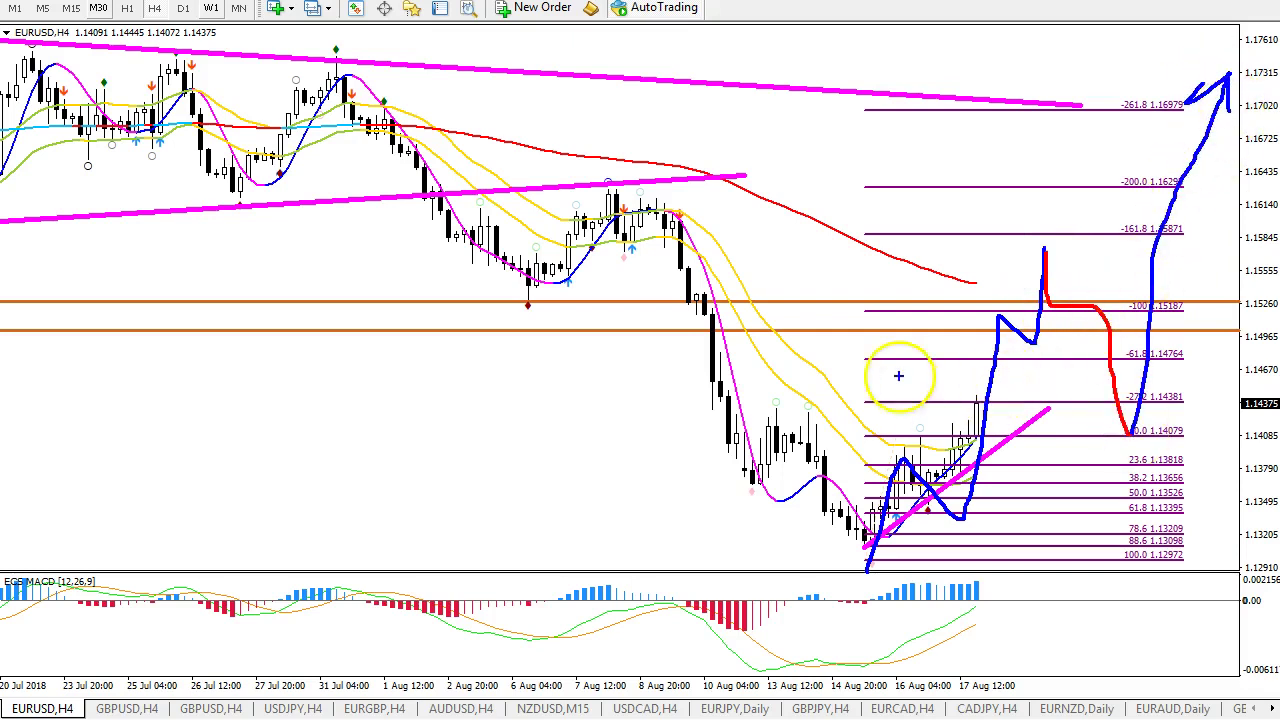
key("Escape")
Open the first GBPUSD H4 chart and draw a Fibonacci retracement from the 1.31724 high down to the 1.26624 low.
left_click(127, 708)
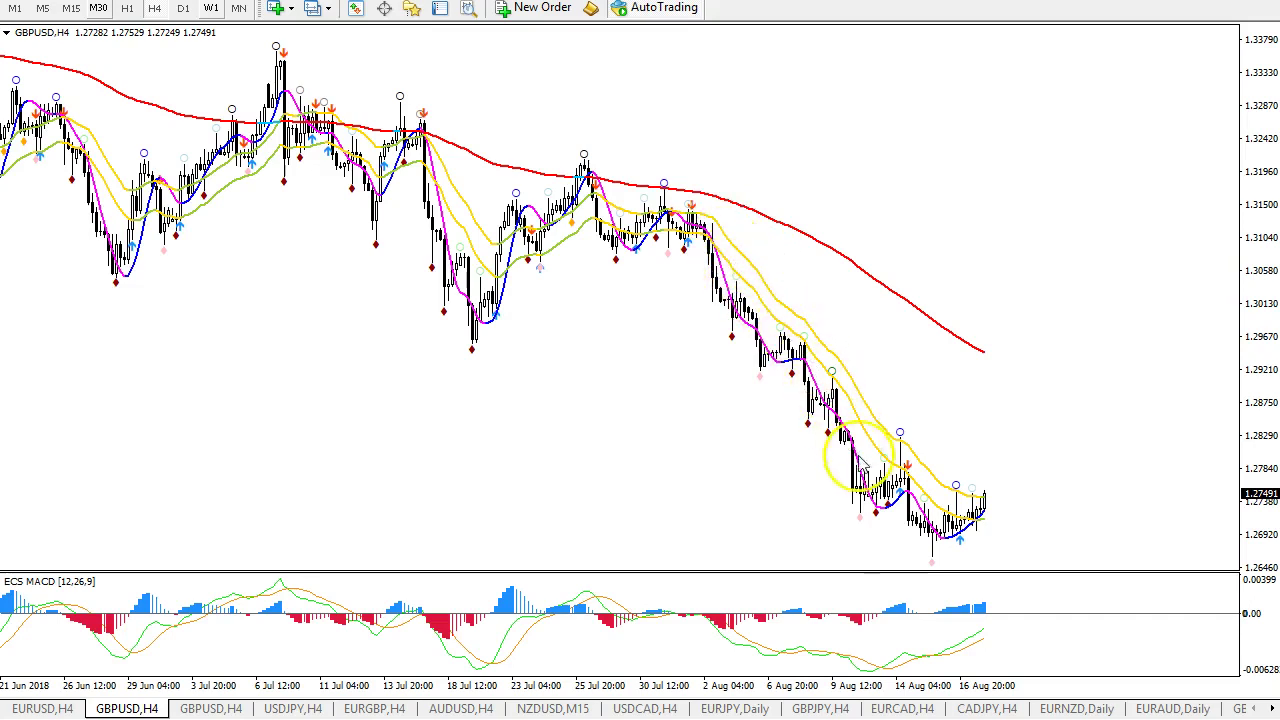
mouse_move(921, 527)
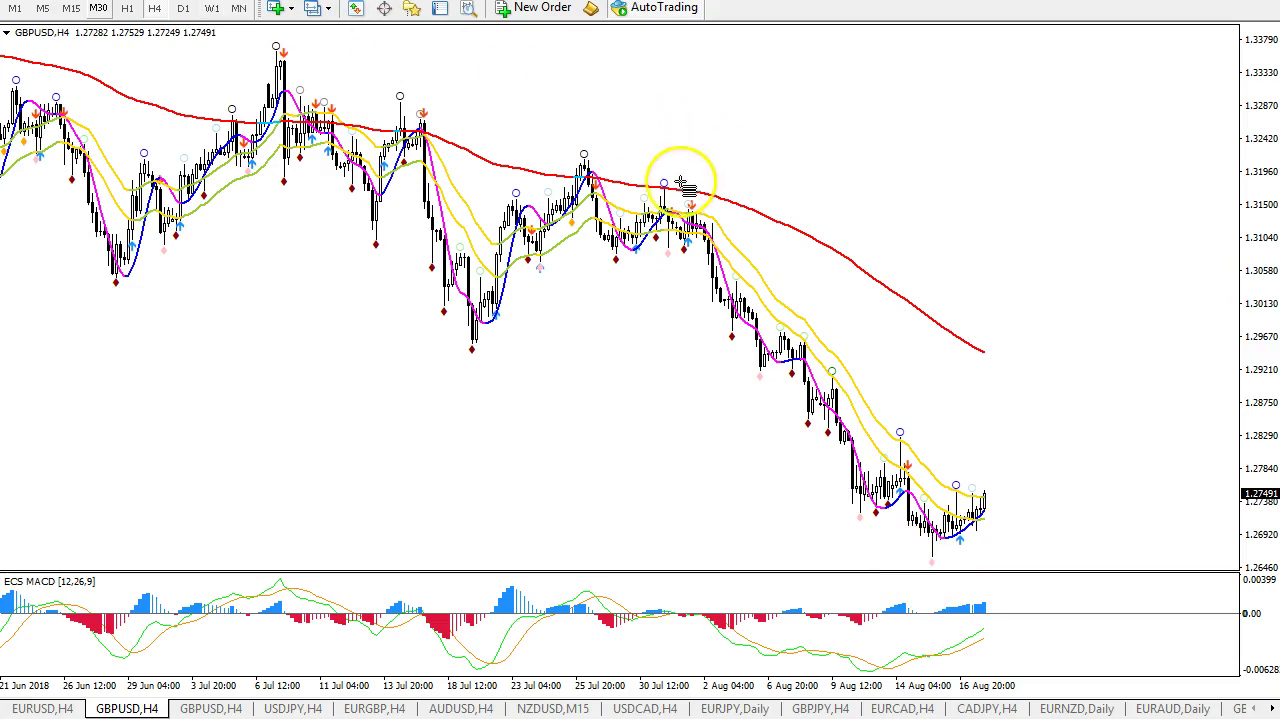
left_click_drag(664, 186, 916, 560)
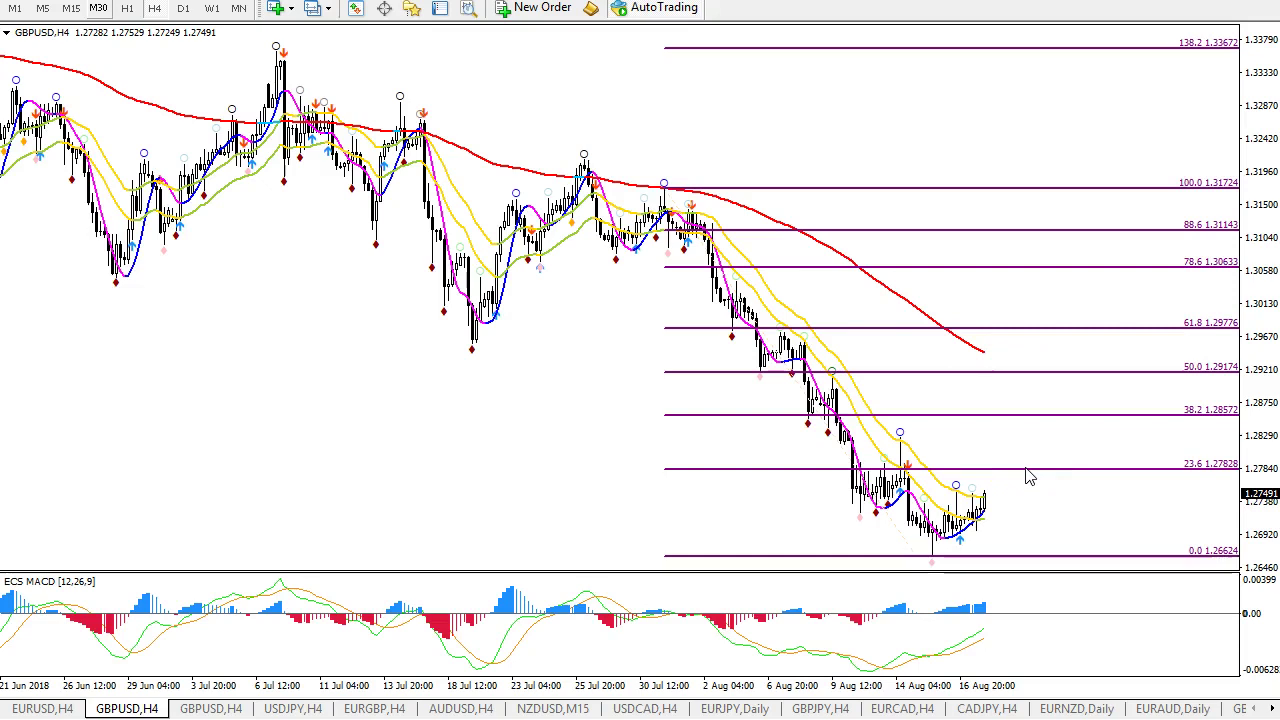
Compare with the EURGBP H4 chart, and return to GBPUSD H4.
left_click(393, 709)
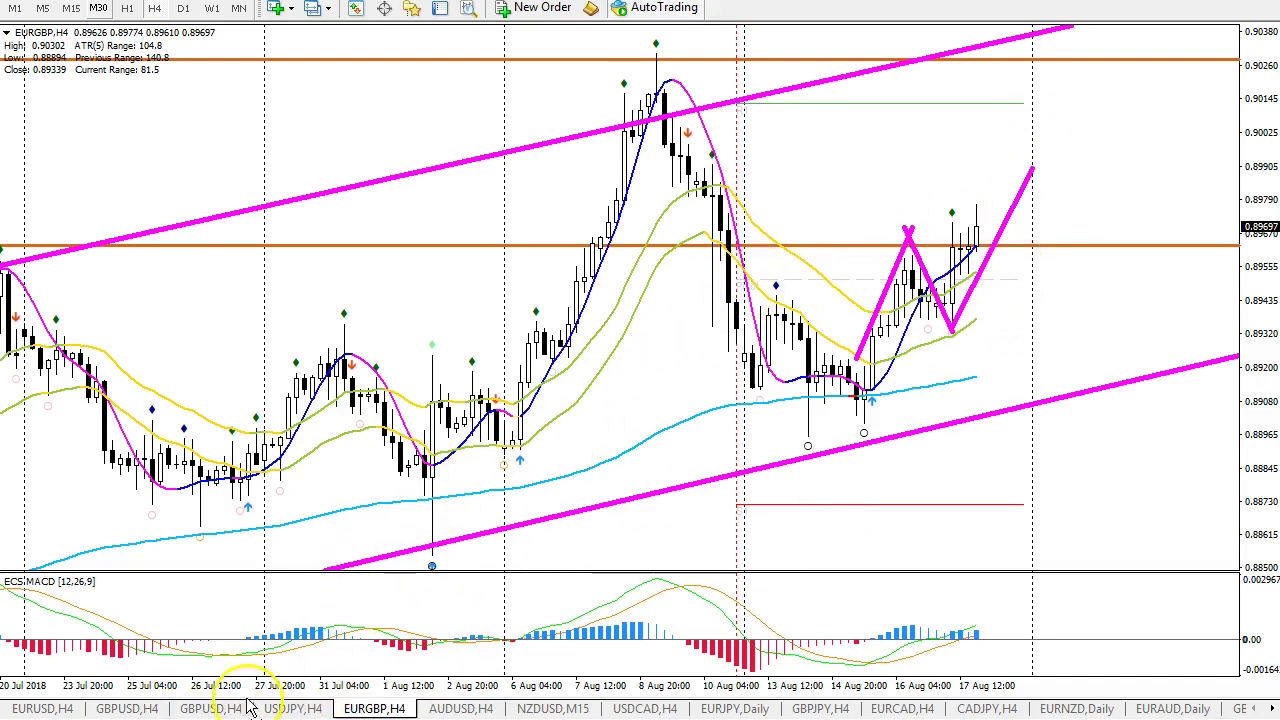
left_click(127, 708)
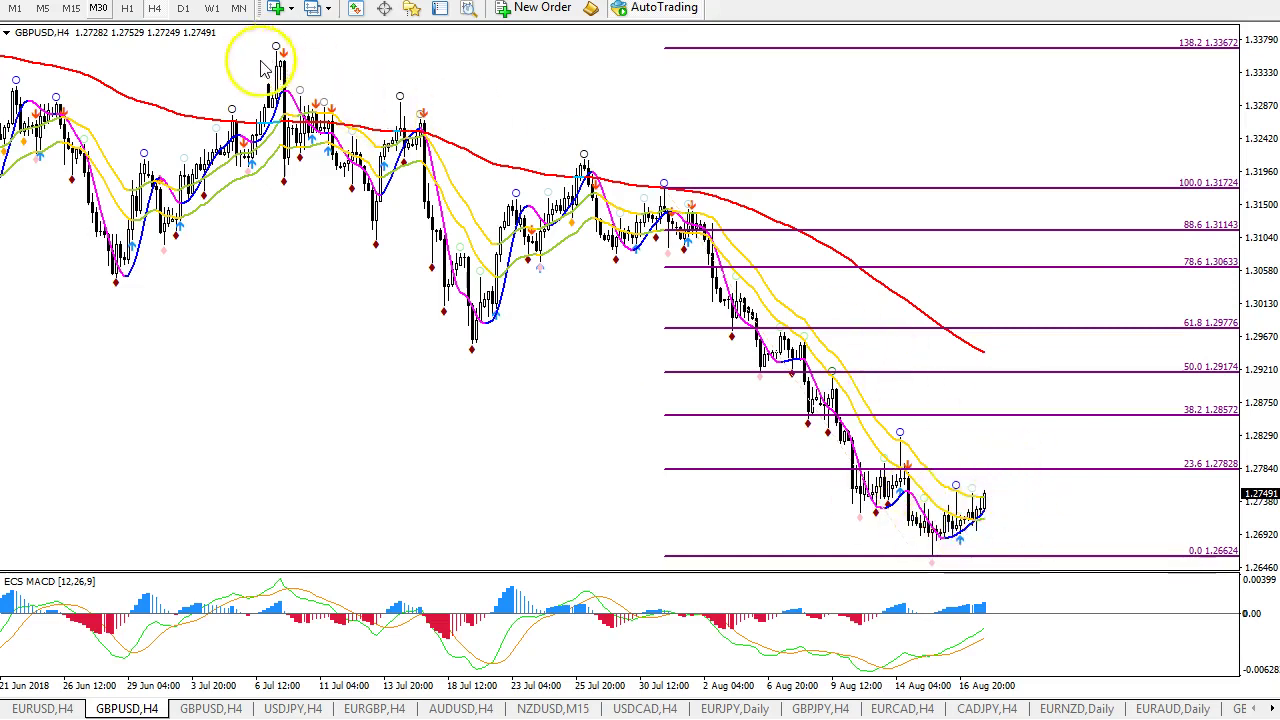
Mark the 23.6, 38.2 and 50.0 retracement levels on GBPUSD with freehand strokes, and clear the marks.
left_click_drag(978, 469, 1048, 468)
left_click_drag(1003, 414, 1038, 414)
left_click_drag(993, 377, 1026, 377)
key("Escape")
left_click_drag(1248, 257, 1256, 243)
left_click_drag(1263, 318, 1250, 112)
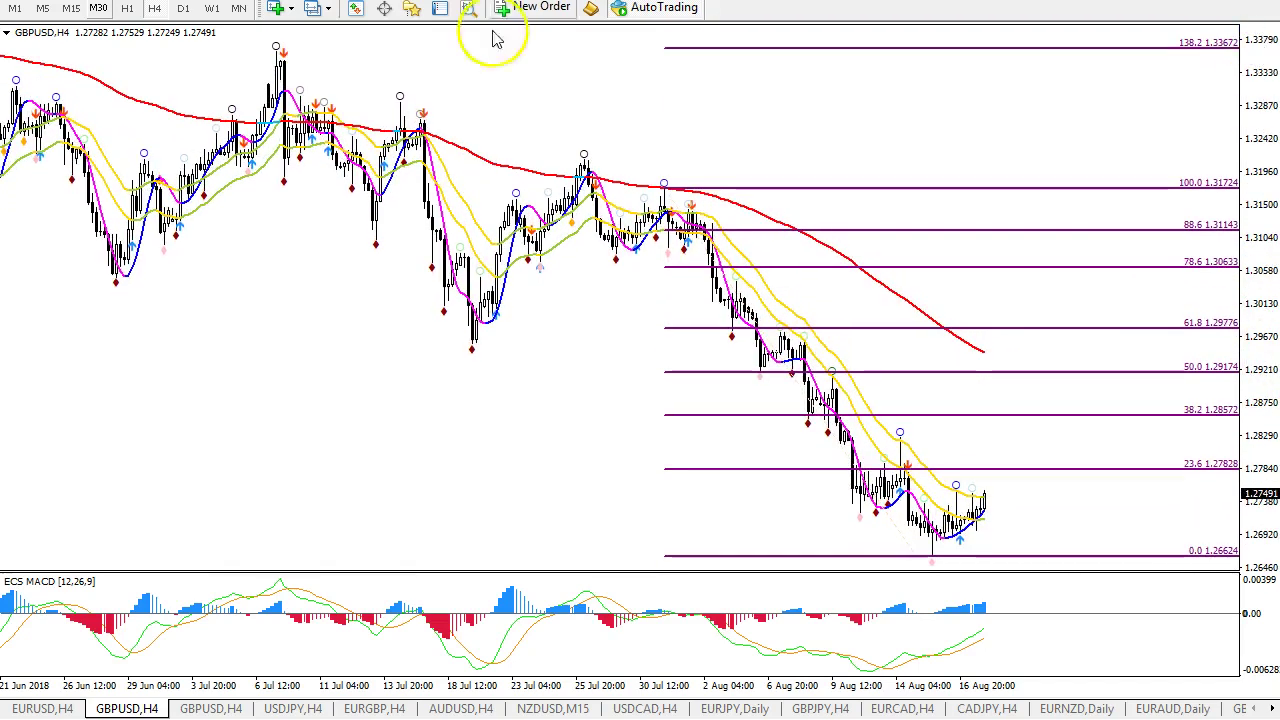
Attach the Wizz_expert_v10.01_[EliteCurrenSea] expert to the GBPUSD H4 chart with its direction setting changed, and compress the price scale around its levels.
left_click(417, 12)
left_click(249, 515)
left_click_drag(249, 515, 537, 280)
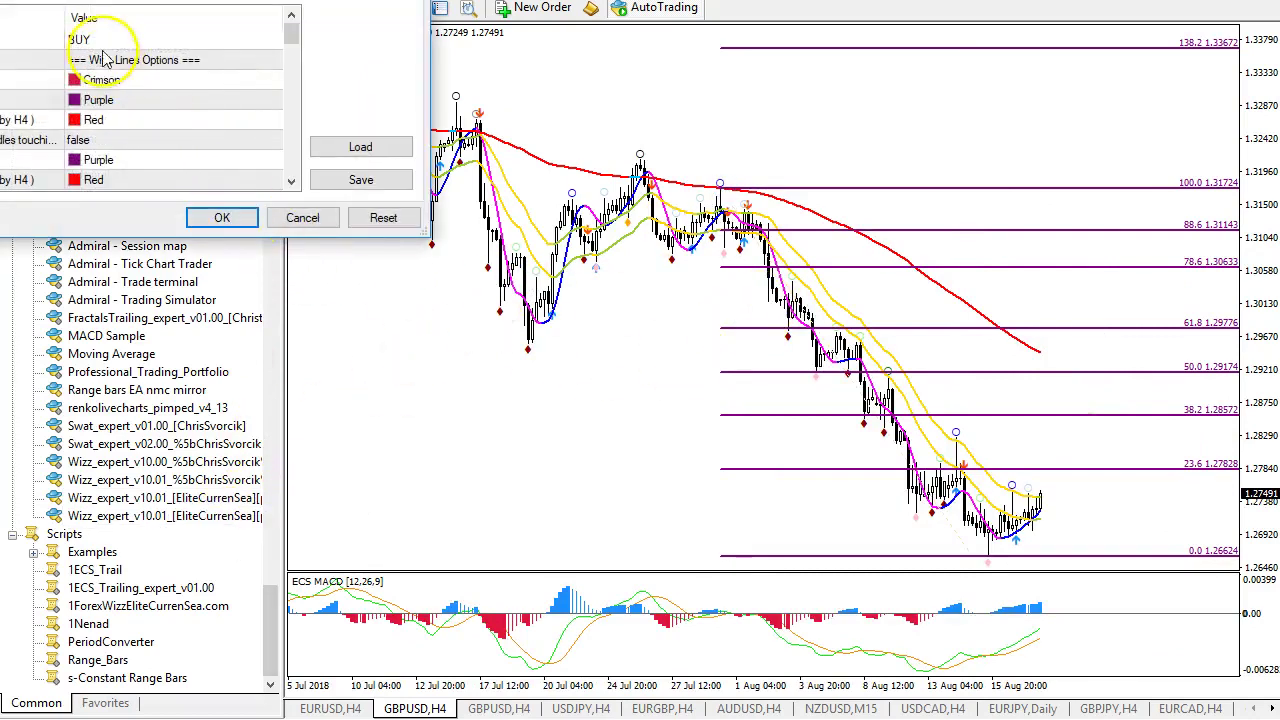
left_click(90, 42)
left_click(97, 42)
left_click(86, 80)
left_click(222, 214)
left_click(440, 8)
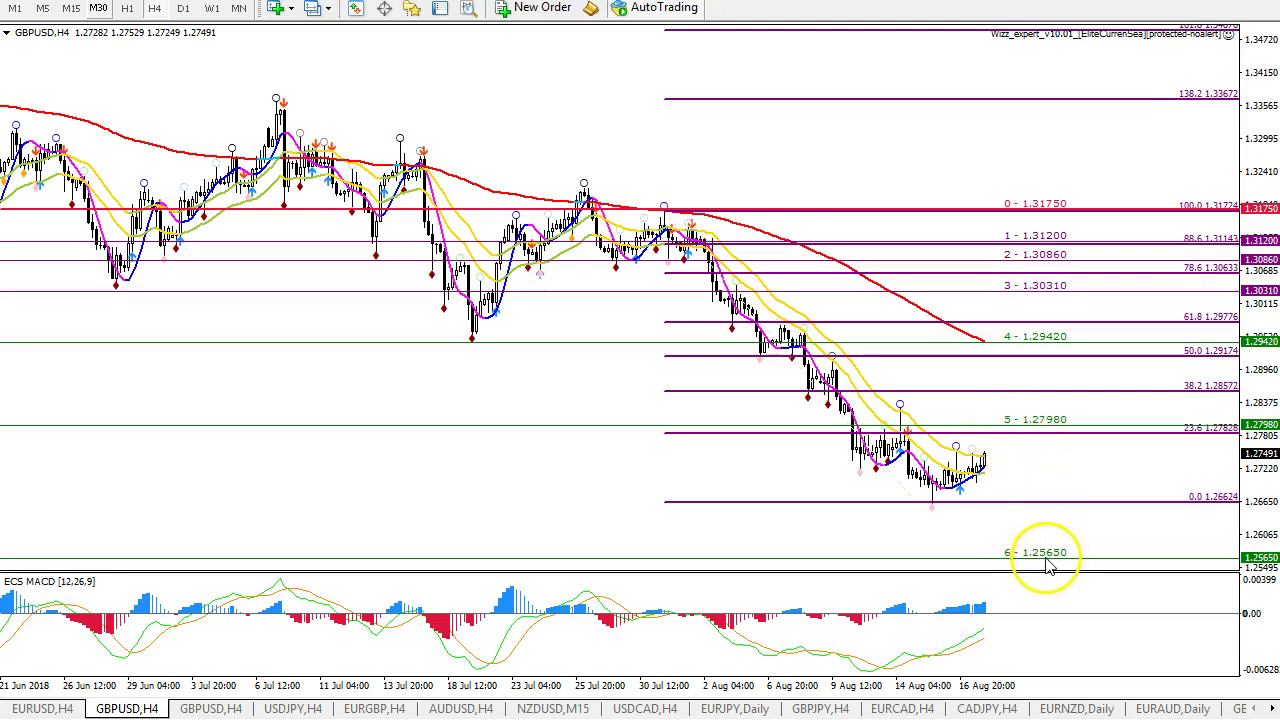
mouse_move(1262, 478)
left_mouse_down()
mouse_move(1245, 560)
mouse_move(1265, 485)
left_mouse_up()
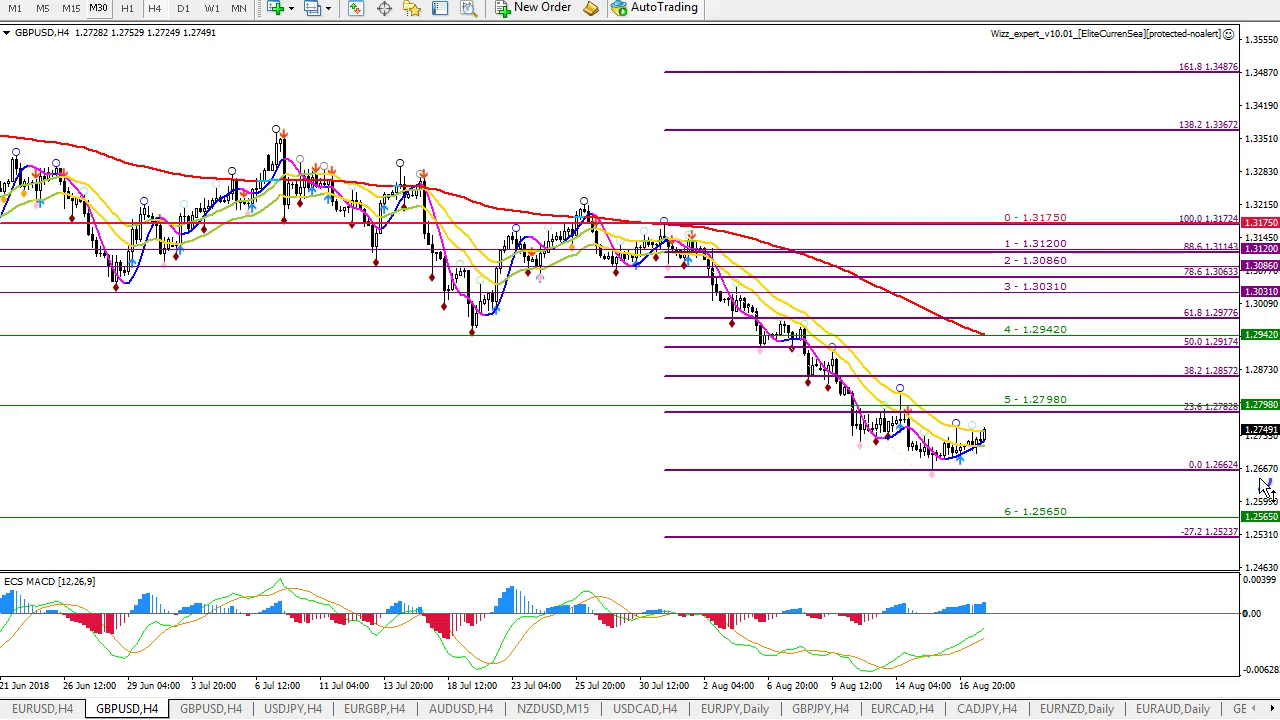
Circle the consolidation candles around the 1.29420 level freehand, clear the marks, and check the 1.25650 level below the low.
left_click_drag(1258, 485, 1174, 357)
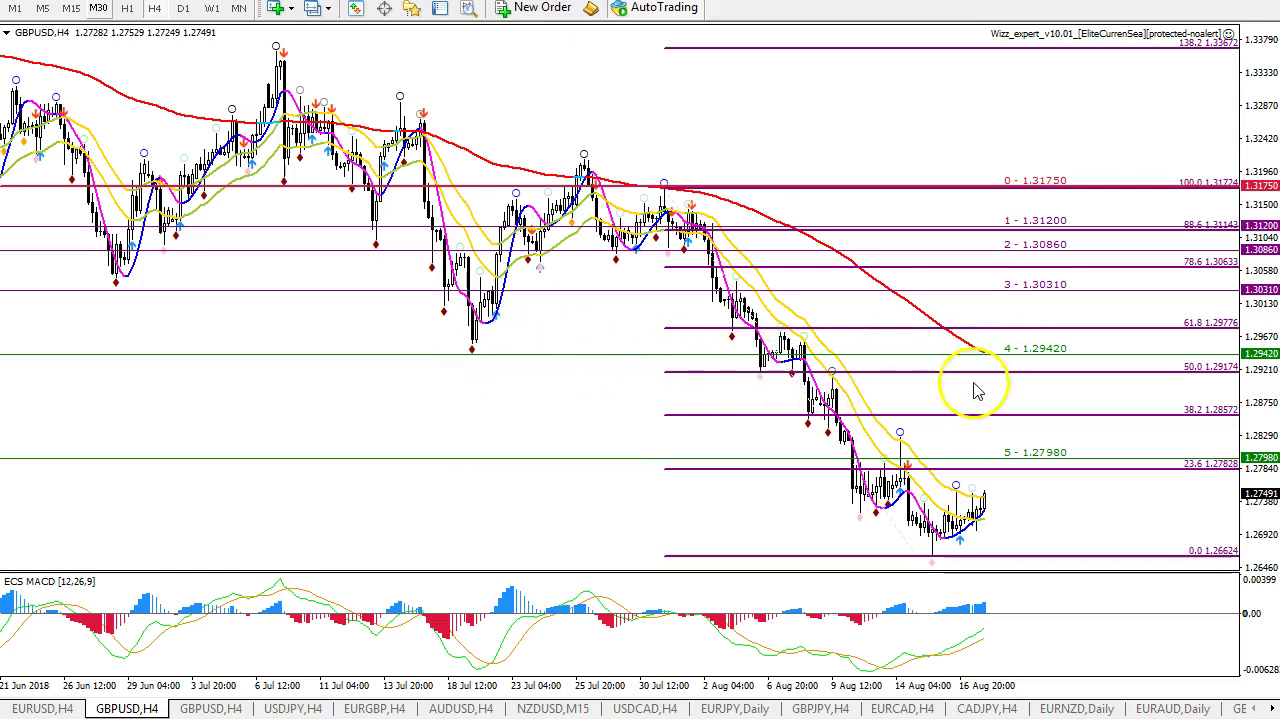
mouse_move(816, 342)
left_mouse_down()
mouse_move(805, 358)
mouse_move(820, 344)
left_mouse_up()
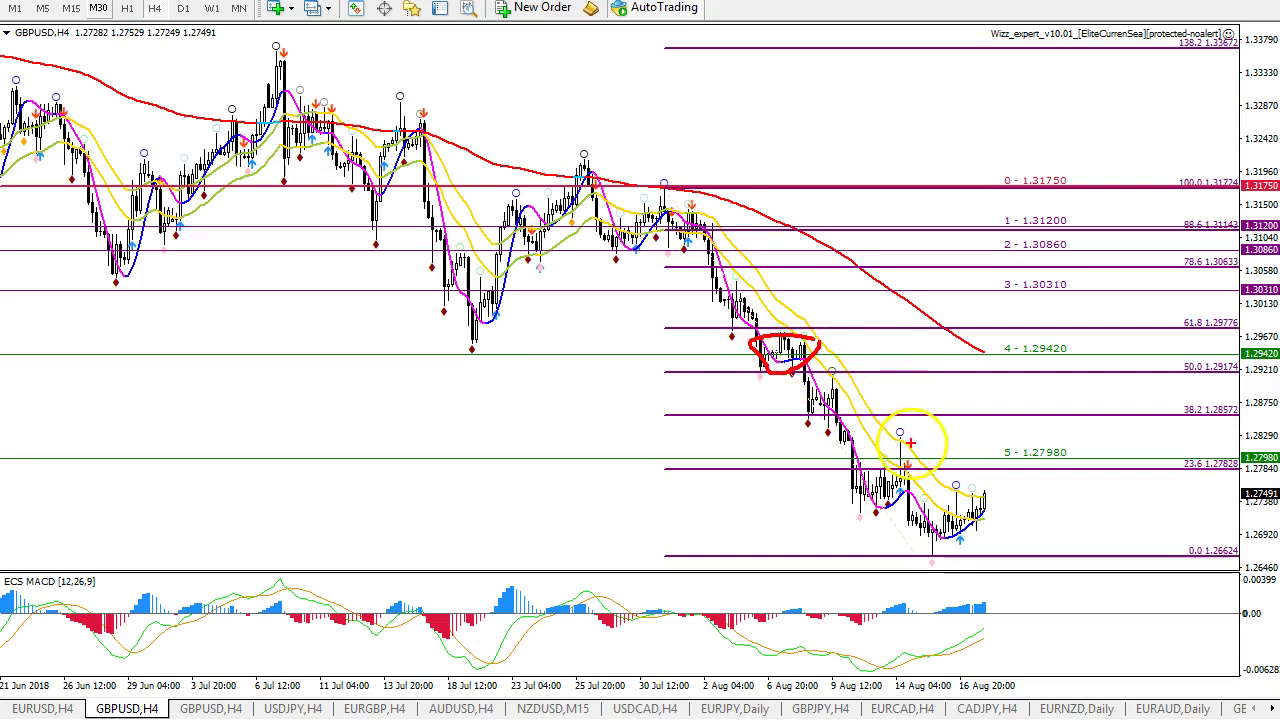
left_click_drag(1033, 341, 1086, 349)
left_click_drag(1256, 390, 1256, 500)
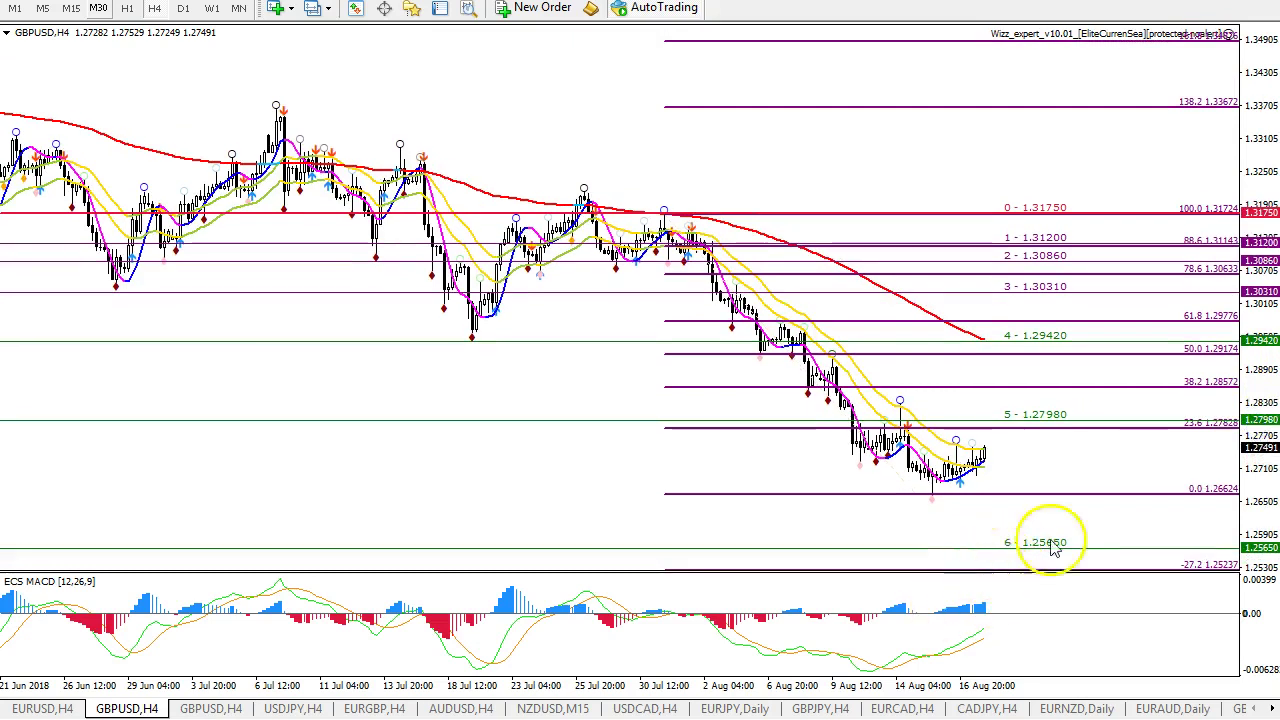
left_click_drag(1262, 475, 1248, 212)
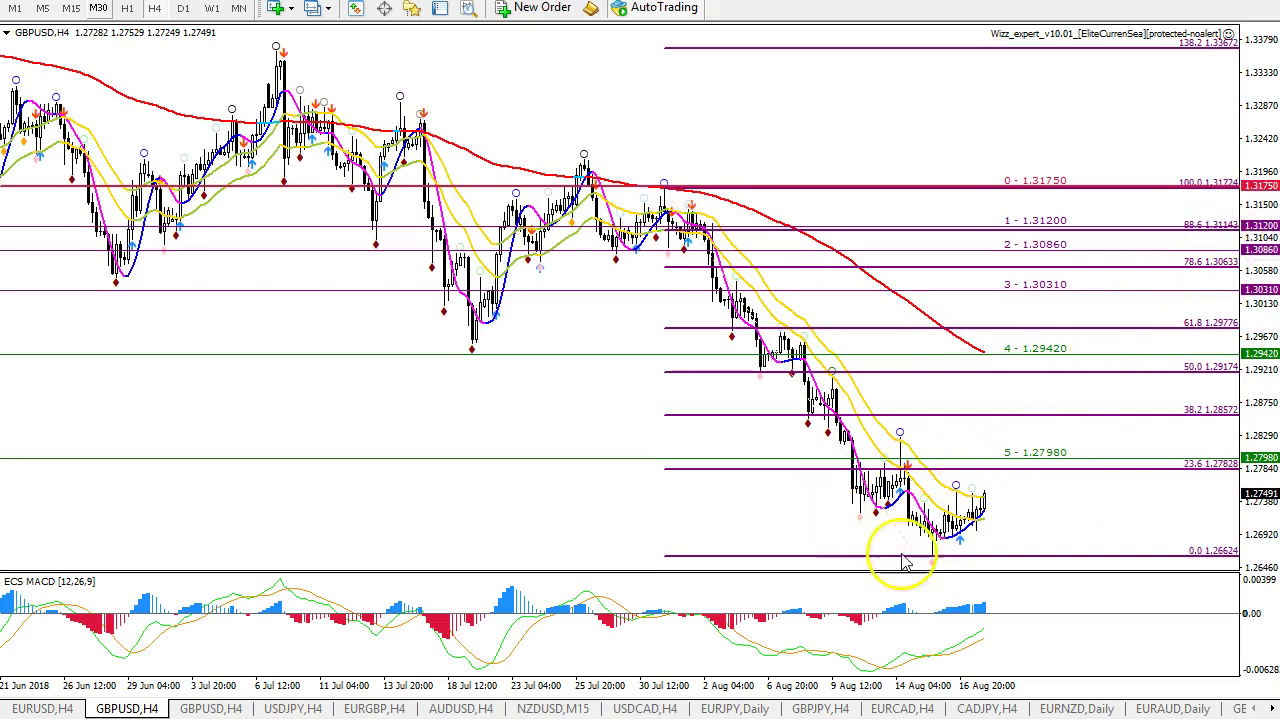
Sketch a blue rising wave from the 1.26624 low to the 78.6 level, then circle the zone around 1.29420, clearing each mark.
left_click_drag(938, 547, 1084, 281)
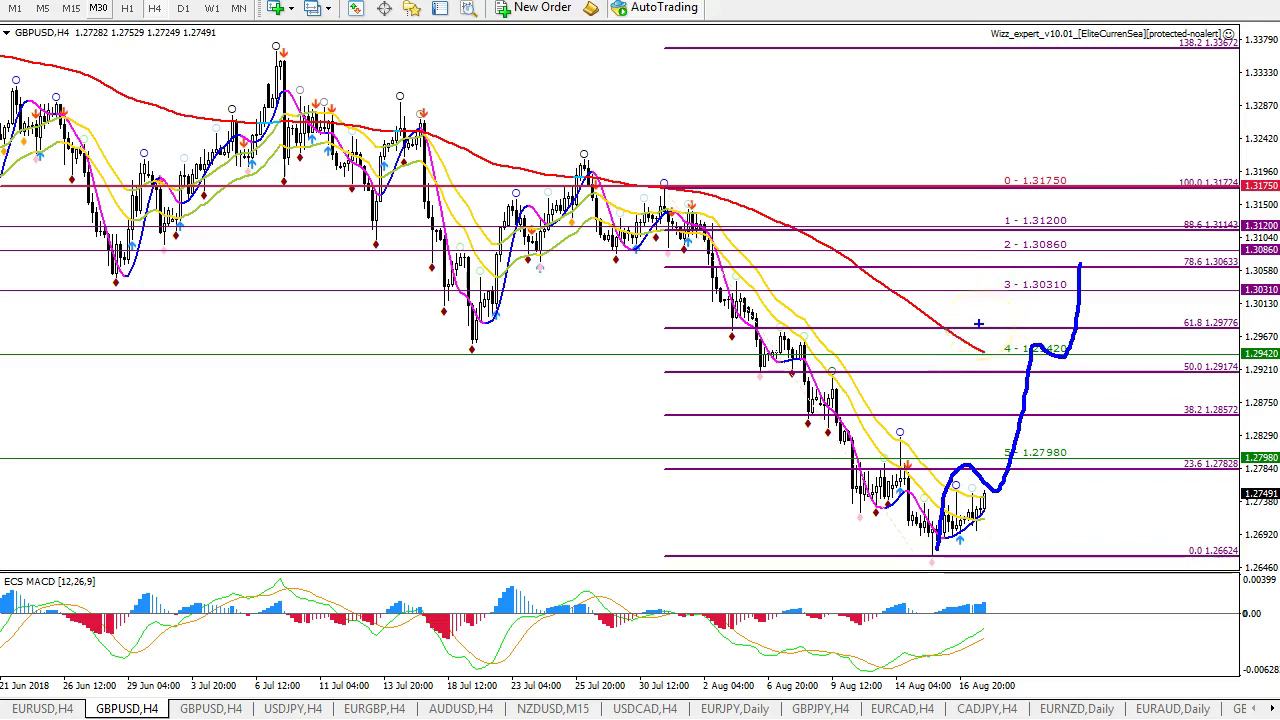
key("e")
mouse_move(1093, 340)
left_mouse_down()
mouse_move(993, 330)
mouse_move(1073, 333)
left_mouse_up()
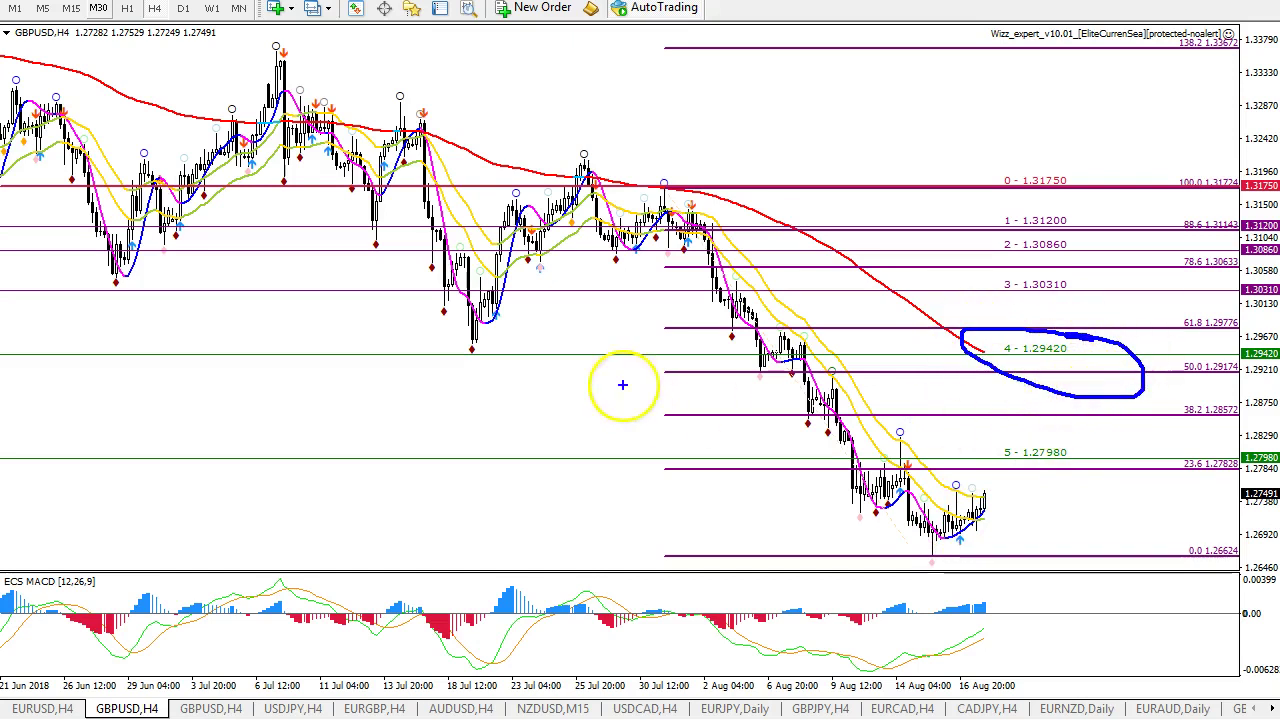
key("e")
Switch GBPUSD to the daily timeframe, enlarge the candles, and inspect the August decline with the crosshair.
left_click(182, 10)
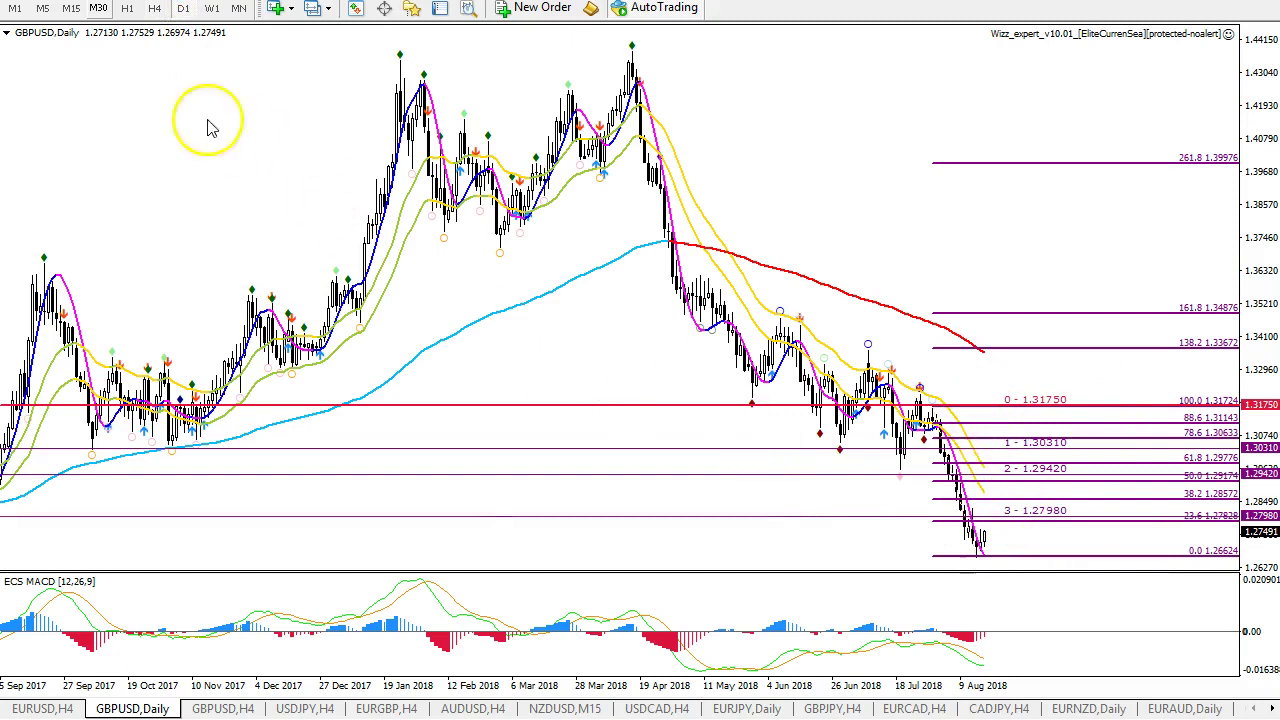
left_click_drag(655, 686, 662, 686)
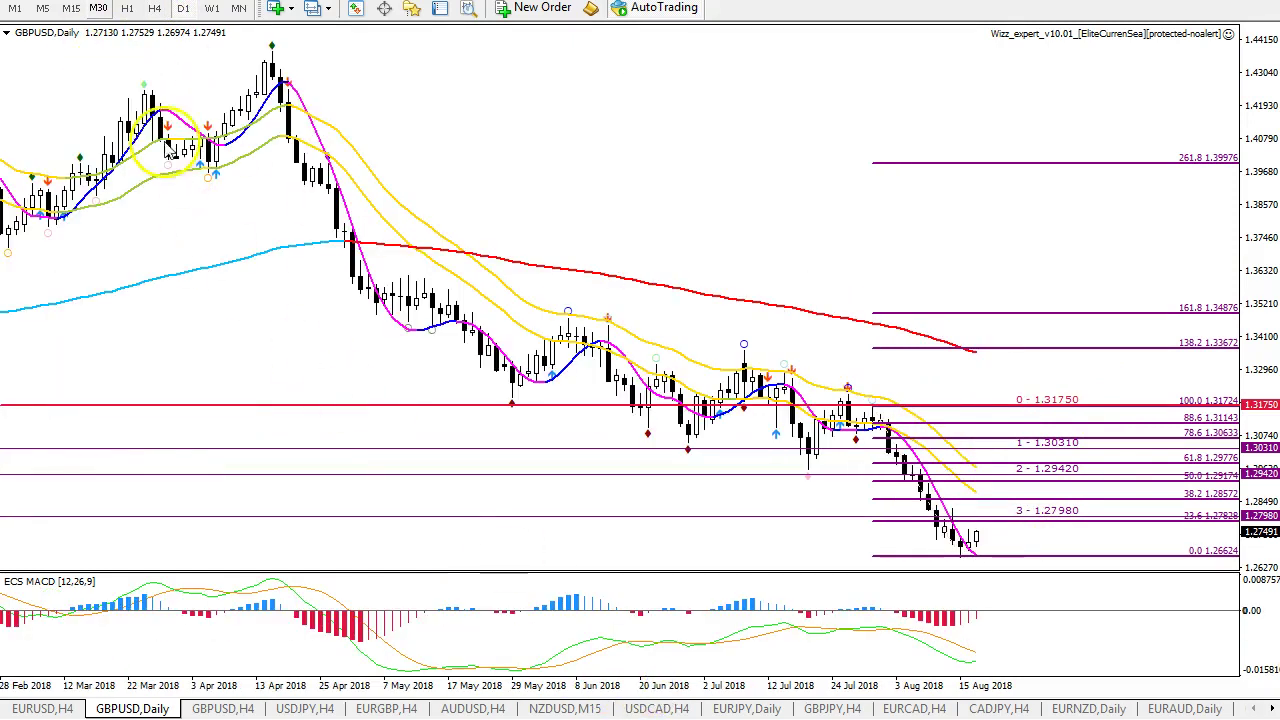
middle_click(905, 470)
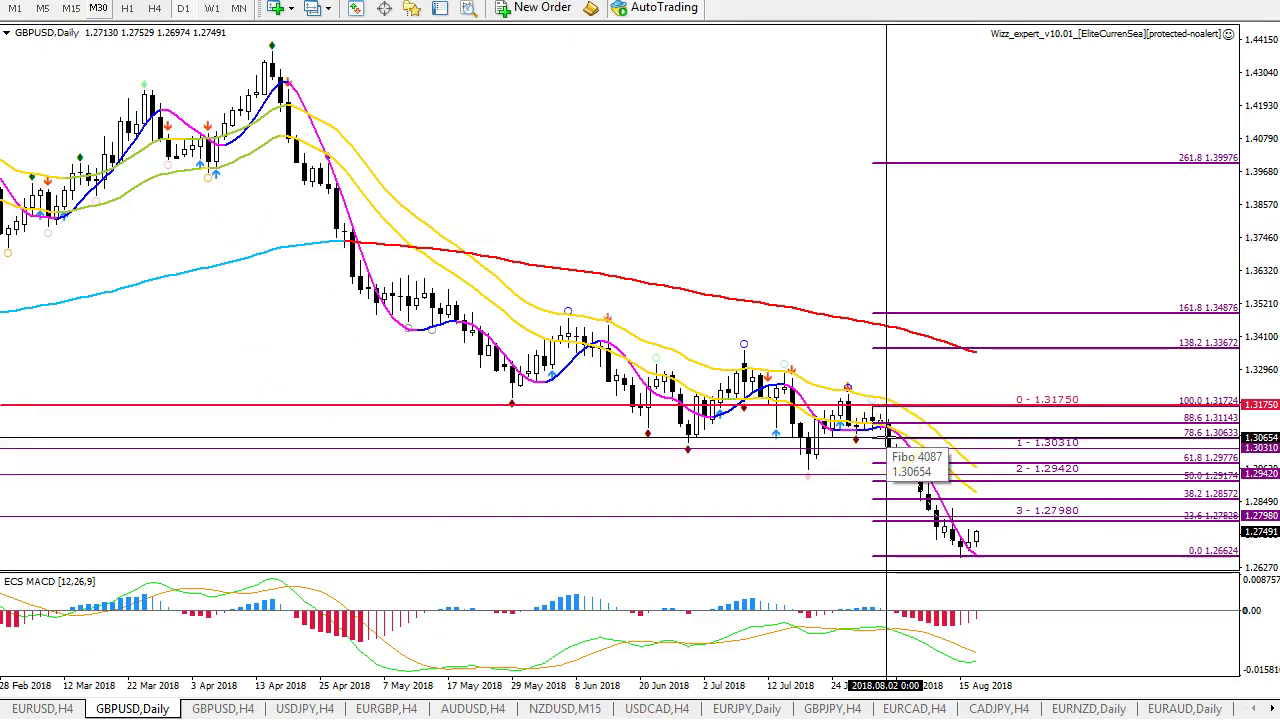
left_click_drag(890, 438, 1005, 572)
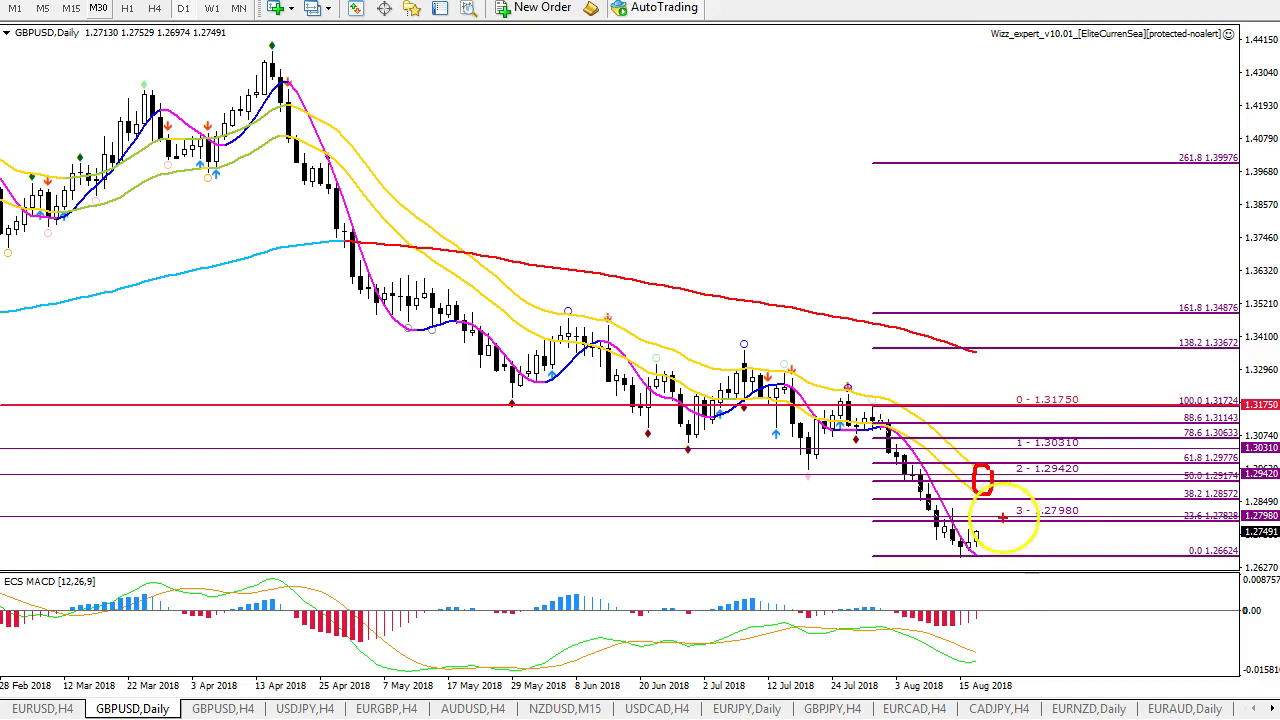
Sketch a red bounce and renewed fall past the 1.26624 low, plus a downward zigzag from the July high, and clear the marks.
mouse_move(993, 519)
left_mouse_down()
mouse_move(1001, 488)
mouse_move(1026, 546)
left_mouse_up()
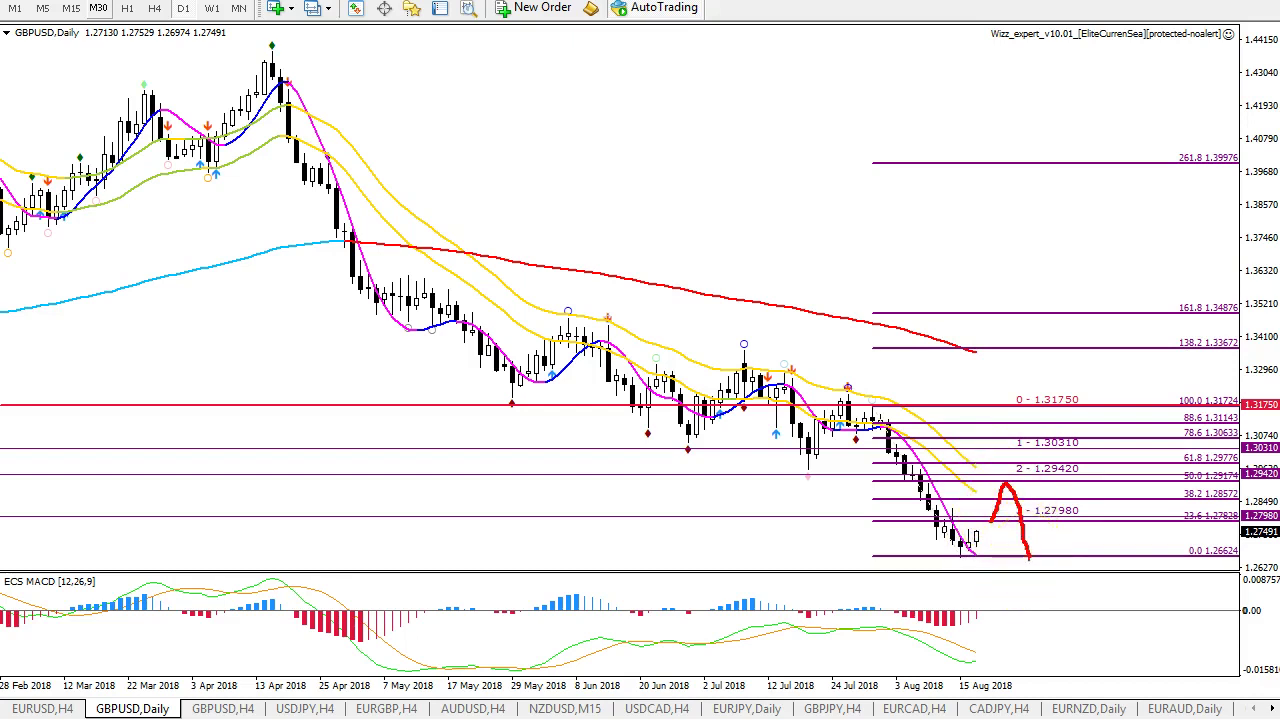
key("e")
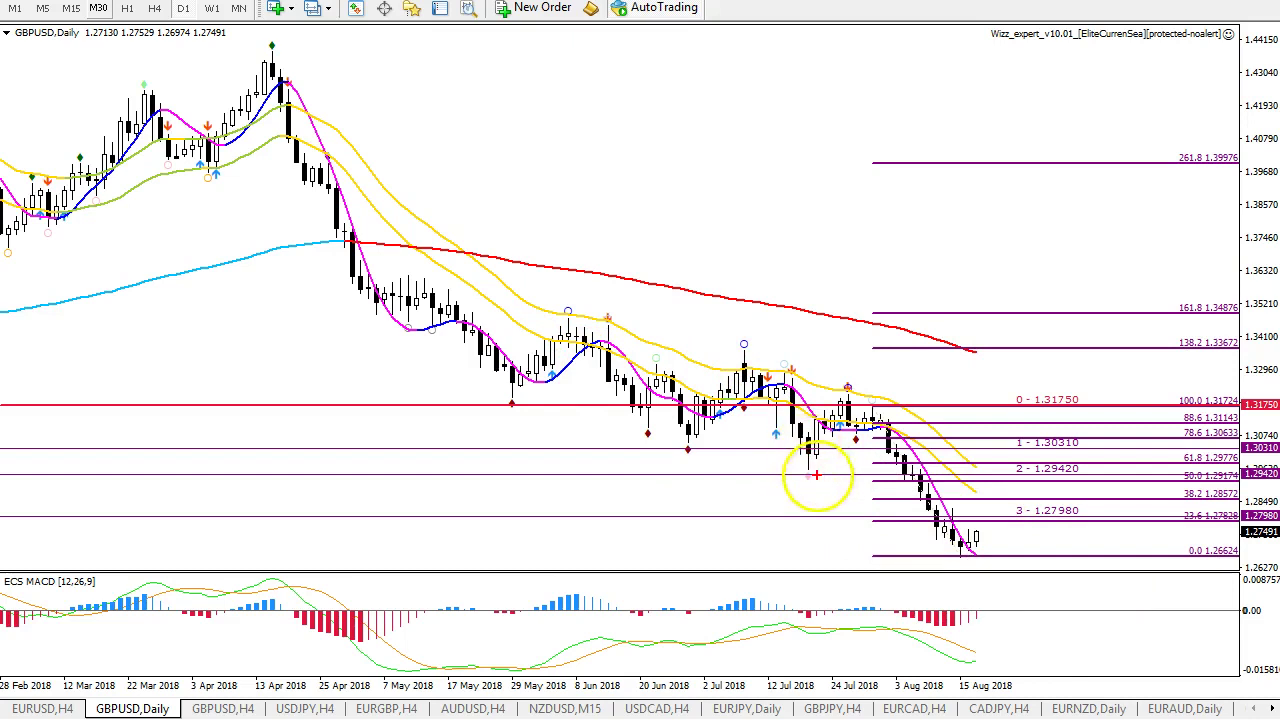
mouse_move(747, 360)
left_mouse_down()
mouse_move(818, 448)
mouse_move(860, 386)
mouse_move(972, 560)
left_mouse_up()
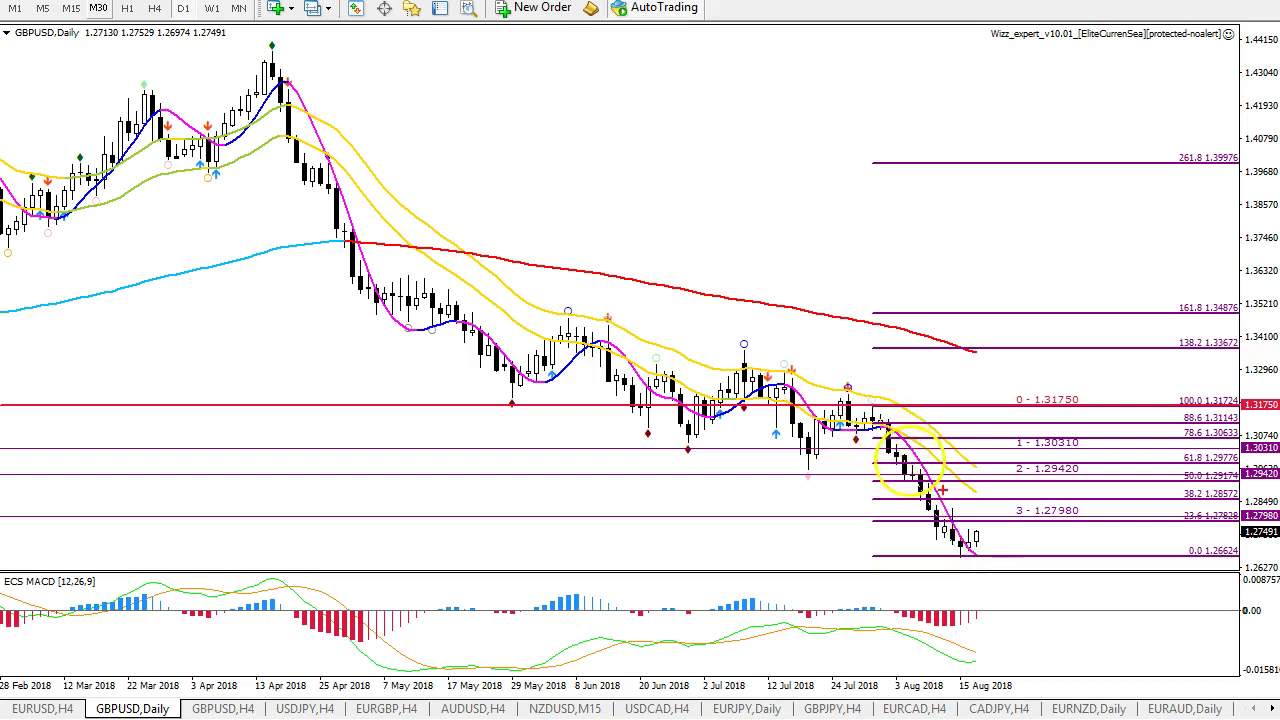
mouse_move(975, 545)
left_mouse_down()
mouse_move(1014, 562)
mouse_move(1045, 556)
left_mouse_up()
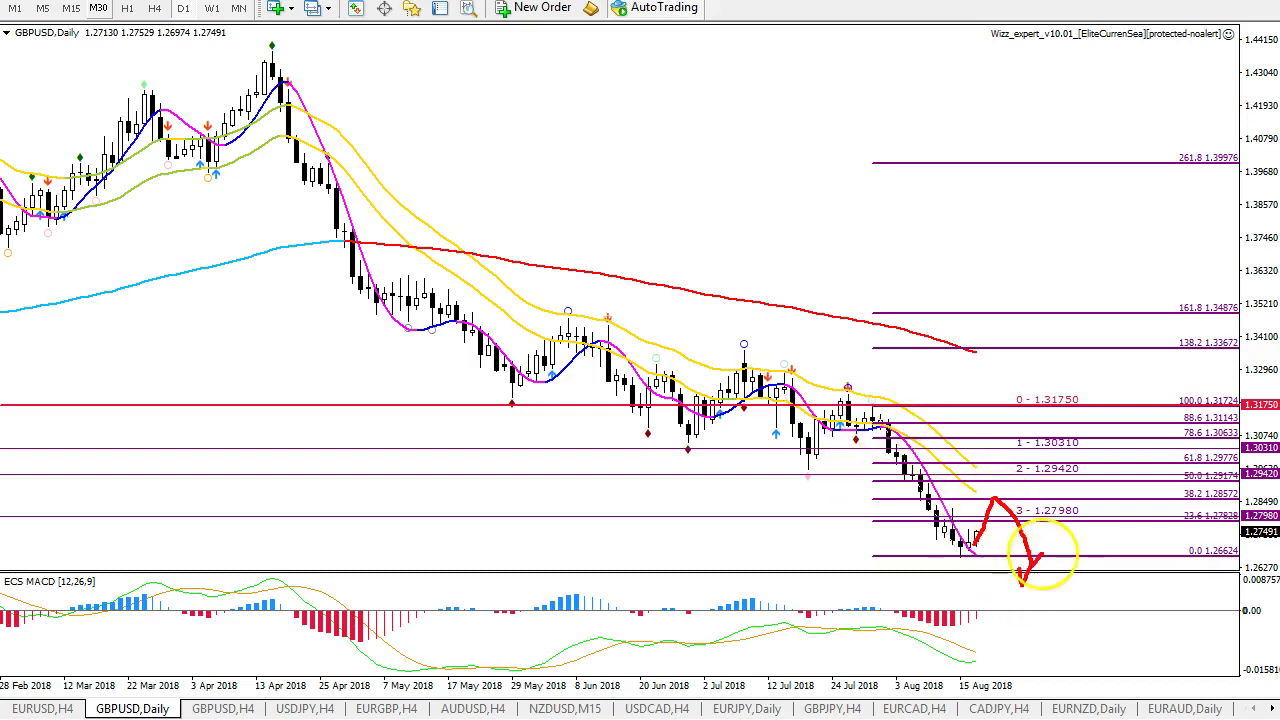
mouse_move(743, 350)
left_mouse_down()
mouse_move(873, 405)
mouse_move(1030, 600)
mouse_move(1022, 615)
left_mouse_up()
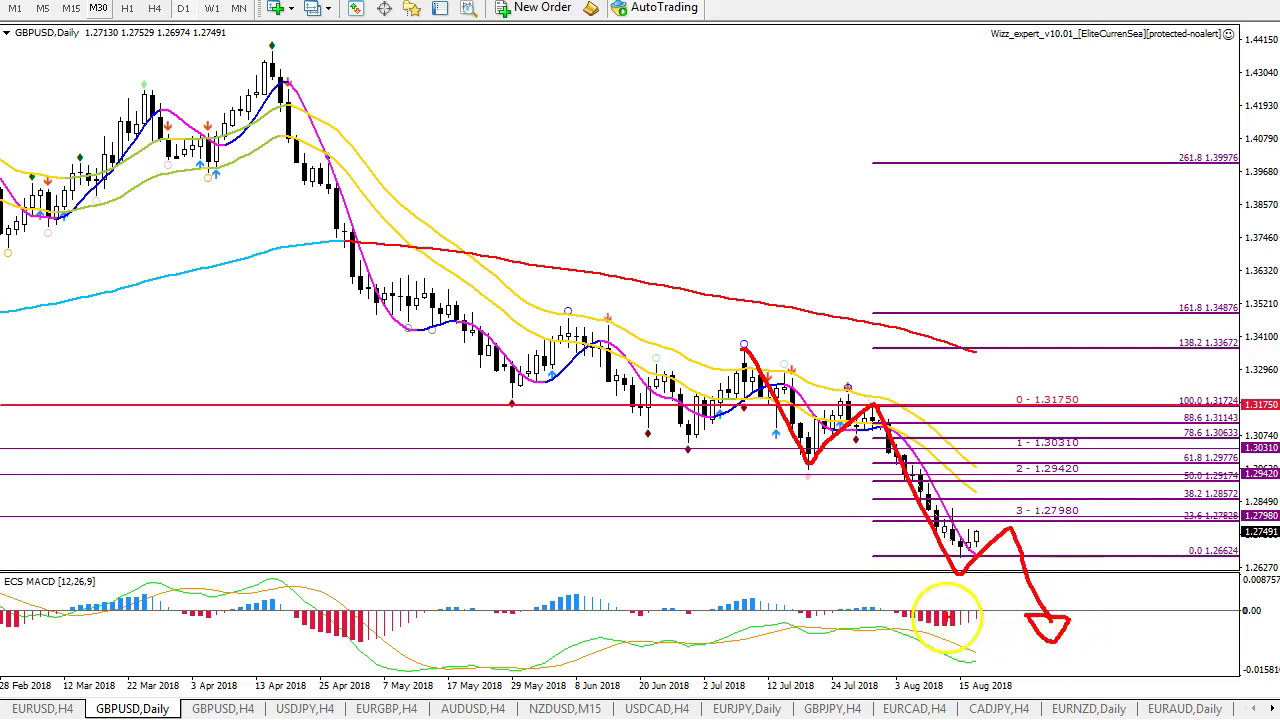
key("Escape")
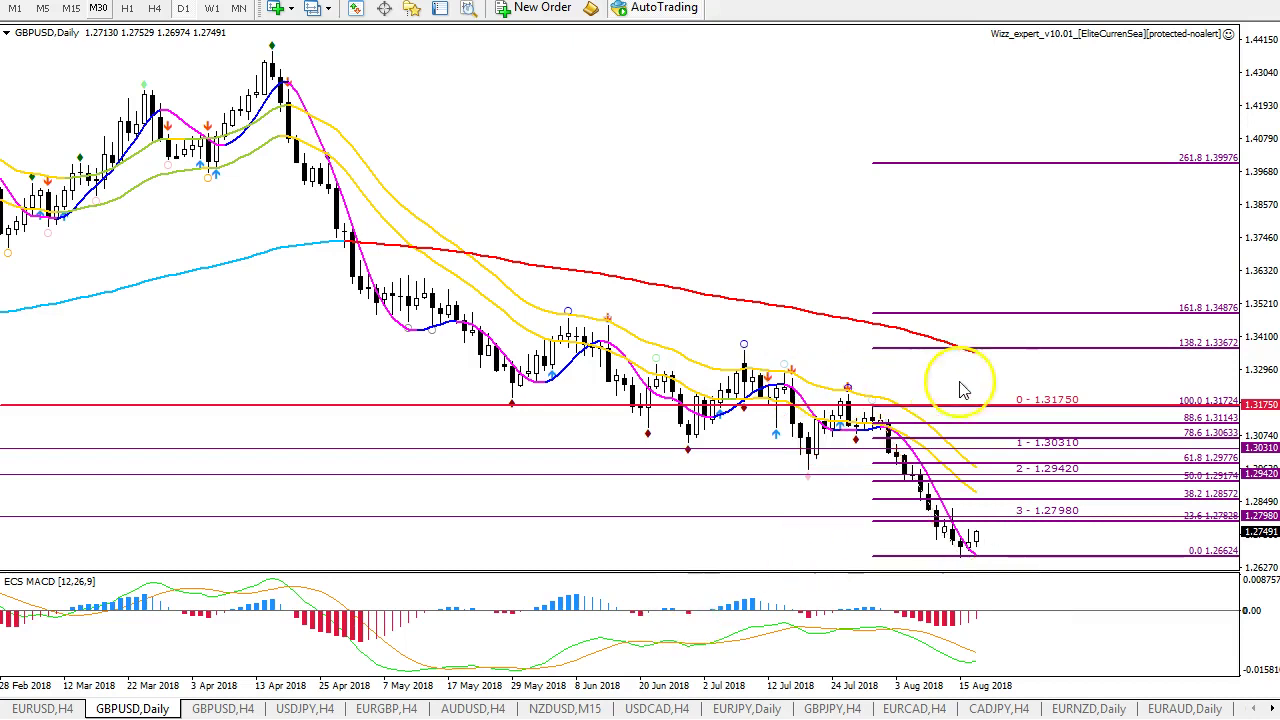
Draw magenta rising trend lines under the recent lows on H4 and along the recent highs on H1, and return to H4.
left_click(154, 8)
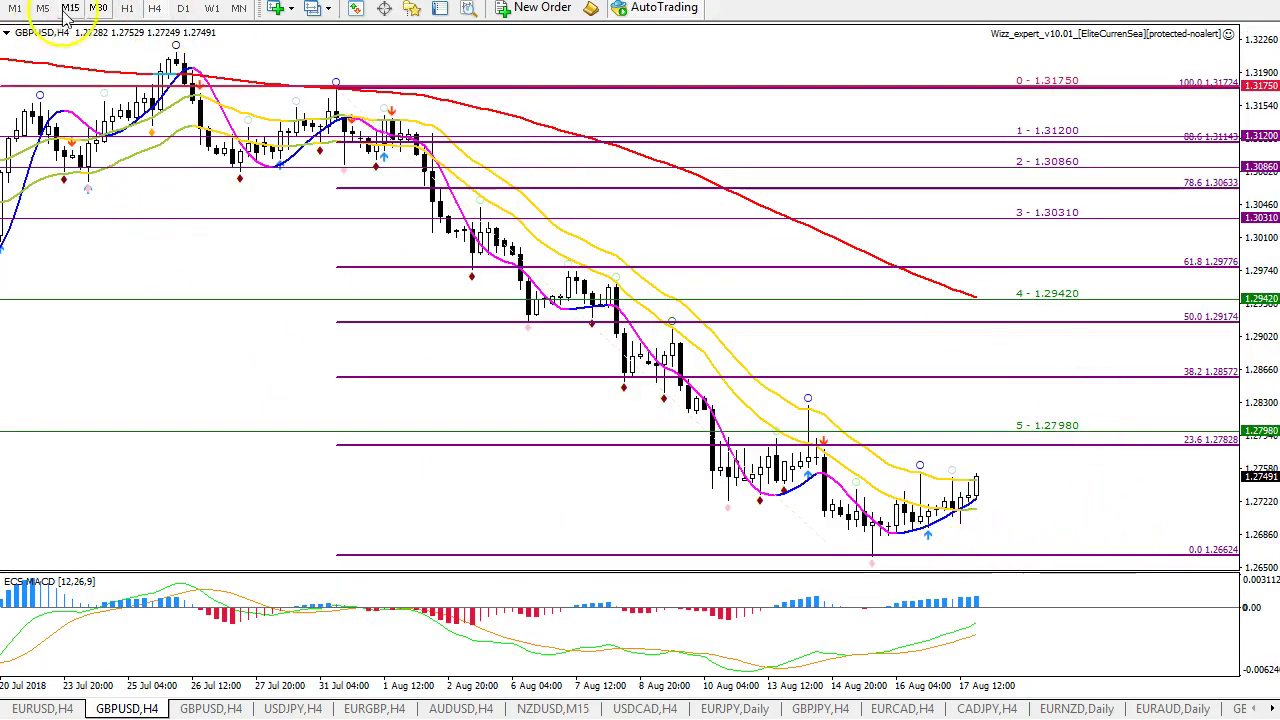
left_click_drag(864, 556, 1100, 480)
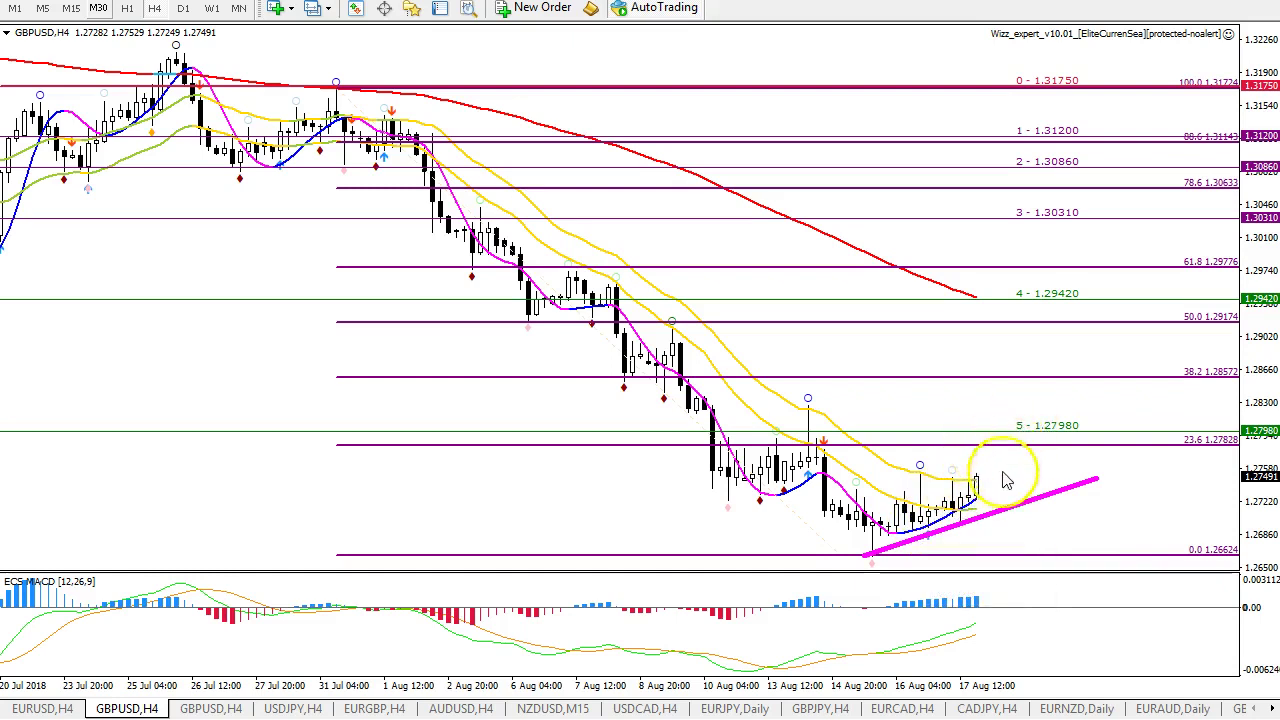
left_click(126, 8)
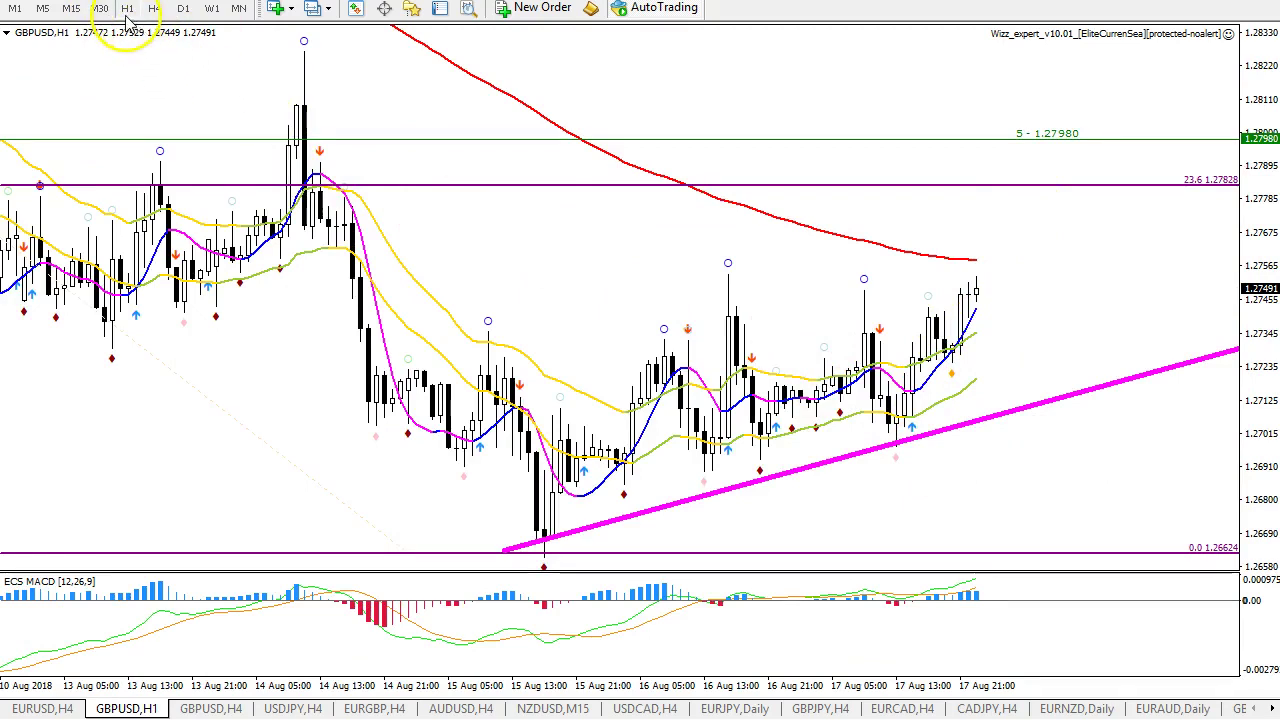
left_click_drag(472, 342, 1270, 231)
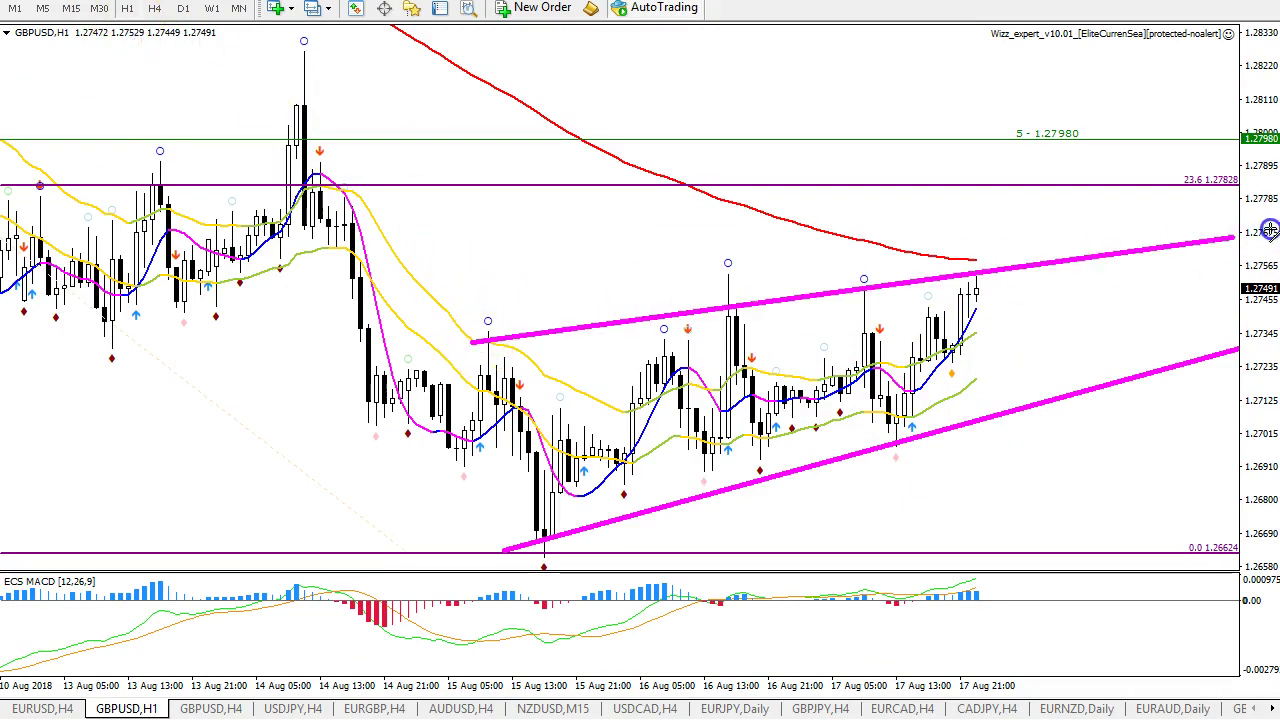
left_click(155, 8)
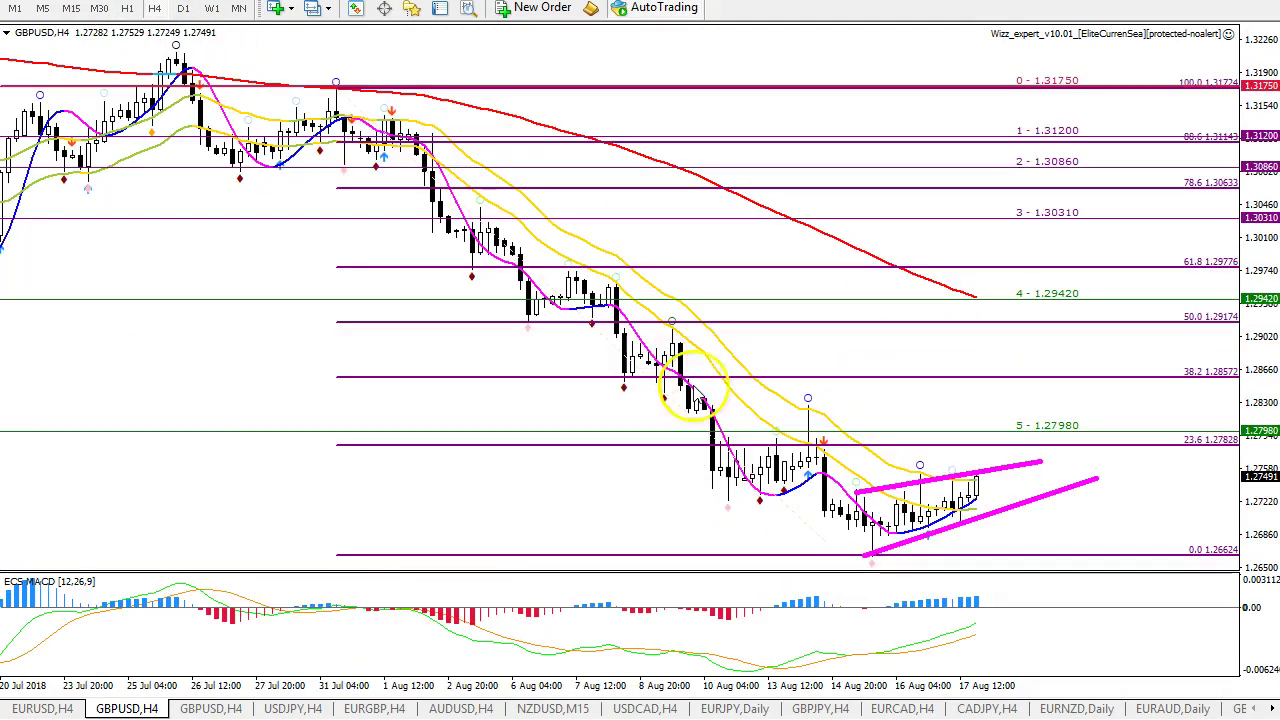
Sketch possible breakdowns below the magenta channel, inspect the space down to the 1.25650 level with the crosshair, and clear the marks.
left_click_drag(1004, 505, 1008, 558)
left_click_drag(1260, 548, 1261, 565)
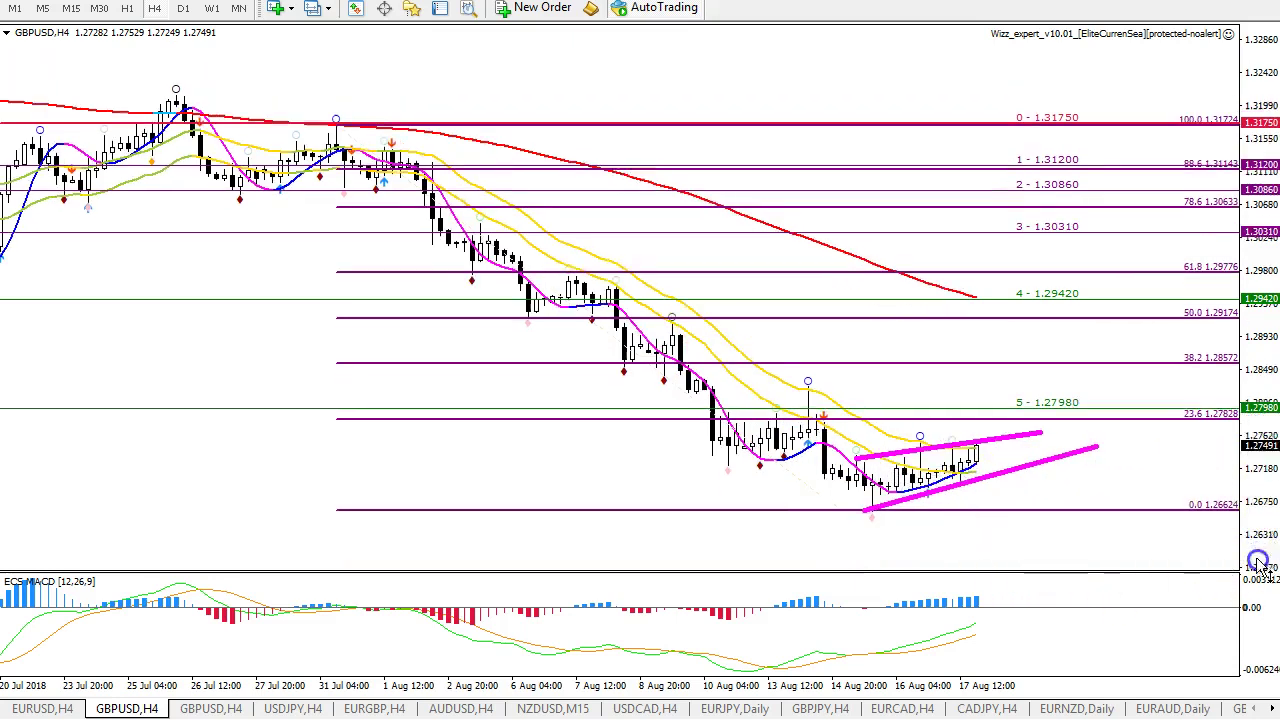
mouse_move(971, 457)
left_mouse_down()
mouse_move(1014, 534)
mouse_move(1029, 529)
left_mouse_up()
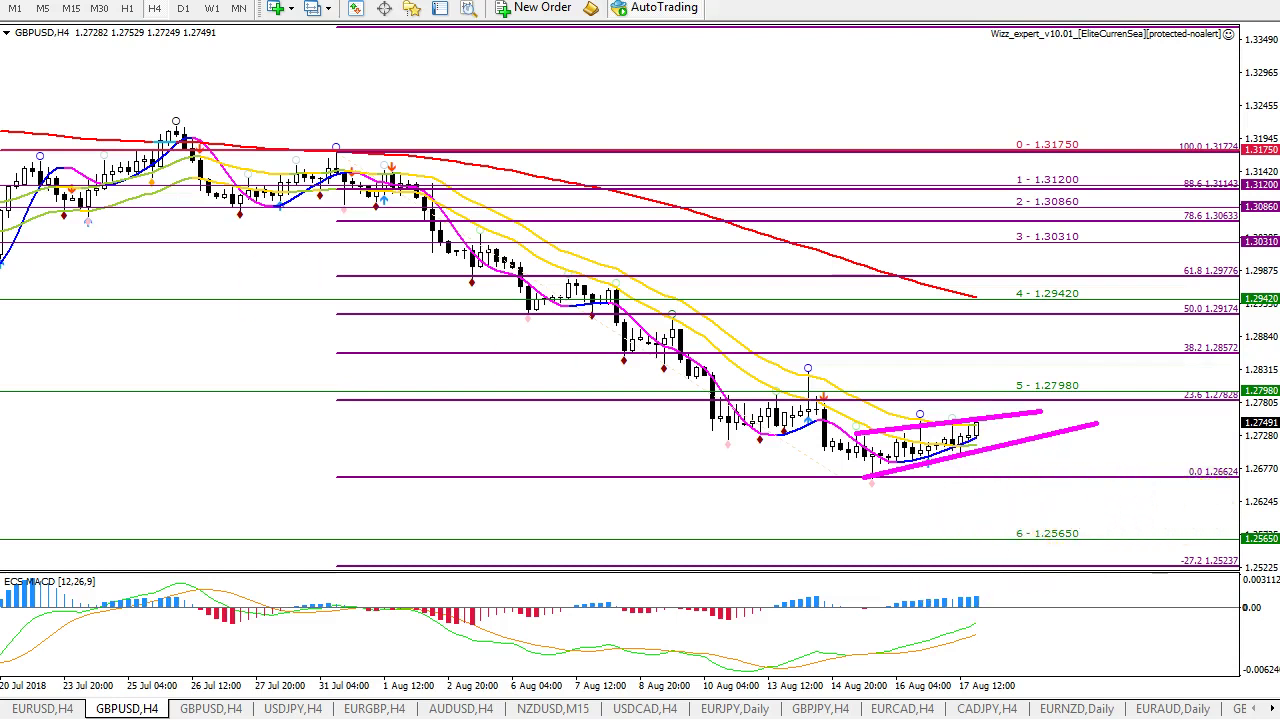
middle_click(1012, 460)
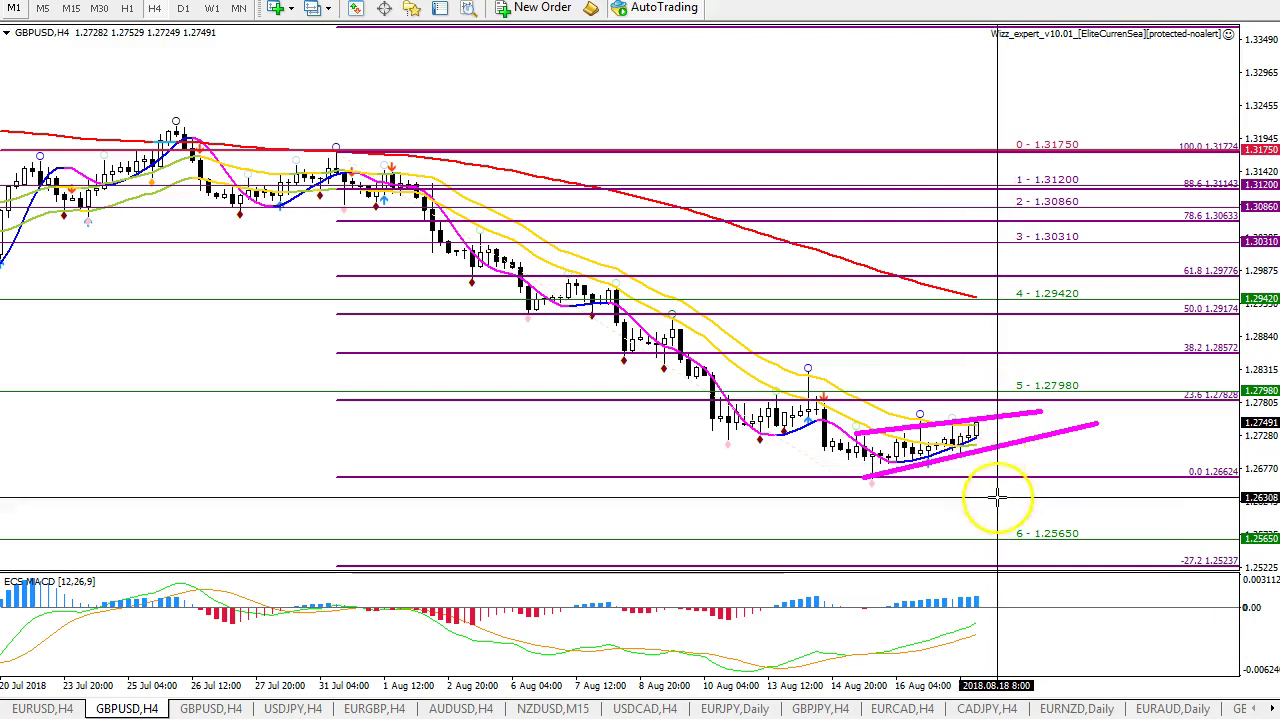
left_click(1191, 466)
left_click_drag(1265, 455, 1157, 563)
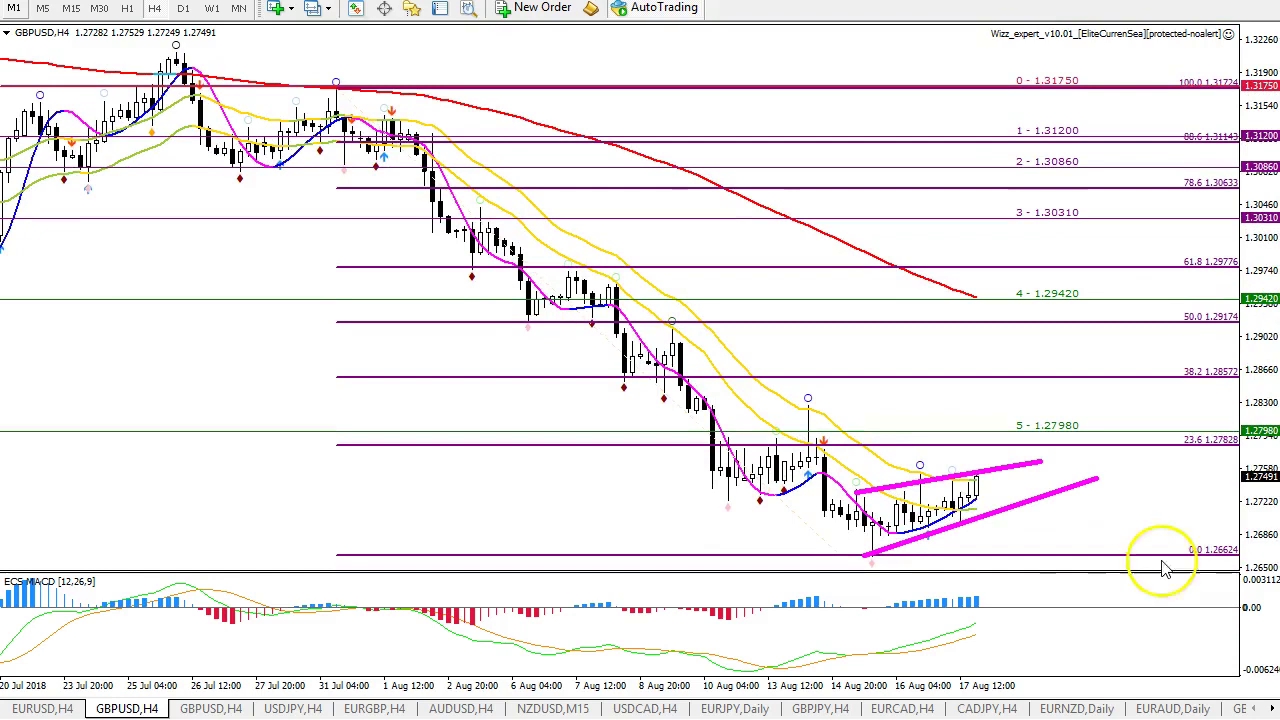
mouse_move(990, 520)
left_mouse_down()
mouse_move(1040, 537)
mouse_move(1057, 615)
left_mouse_up()
key("Escape")
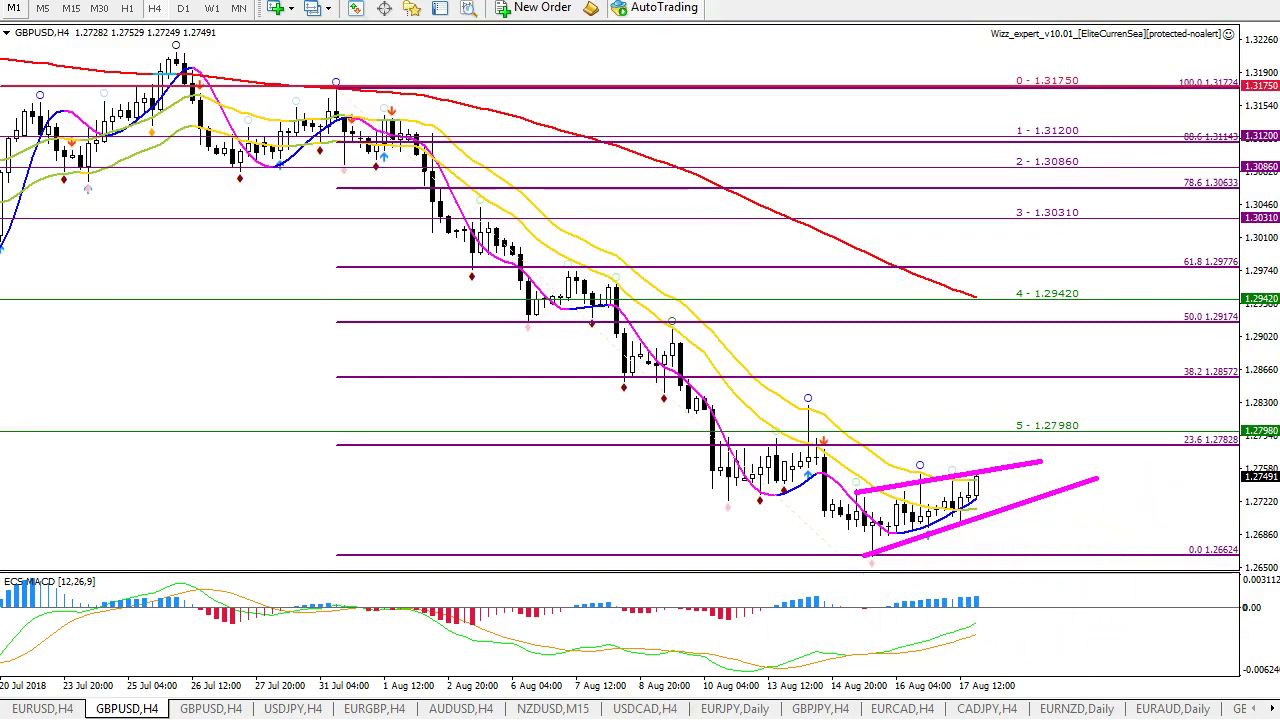